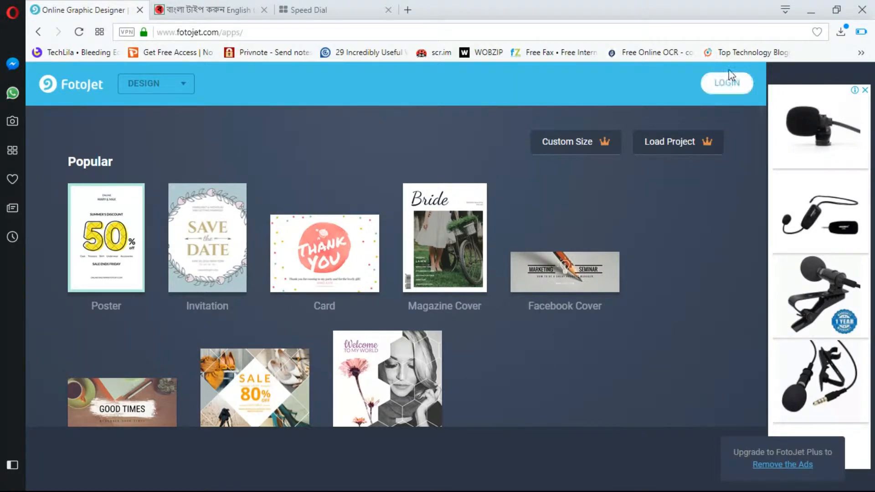
# Start a new YouTube Thumbnail design from the Social Media Header category, without logging in.
pyautogui.click(723, 89)
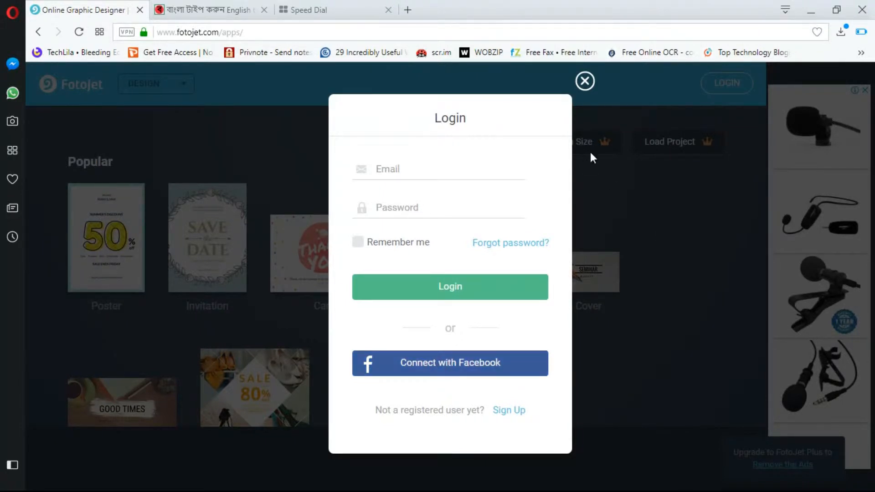
pyautogui.click(585, 82)
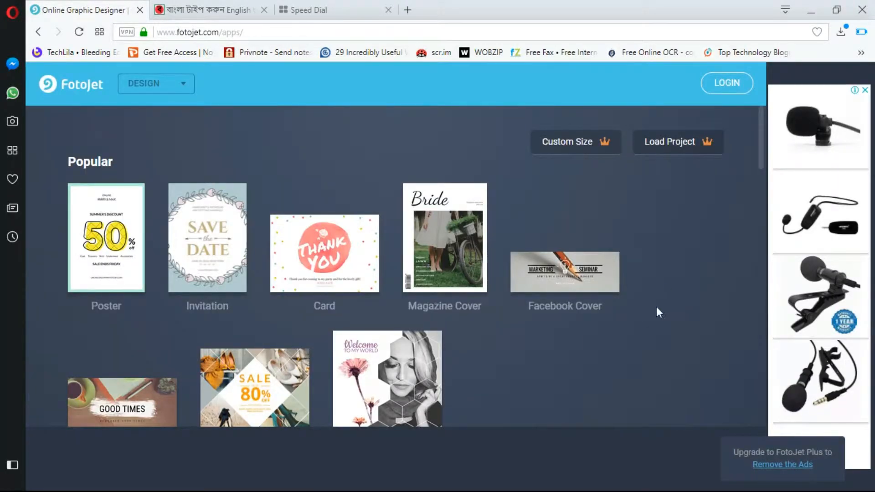
pyautogui.scroll(-10, 522, 340)
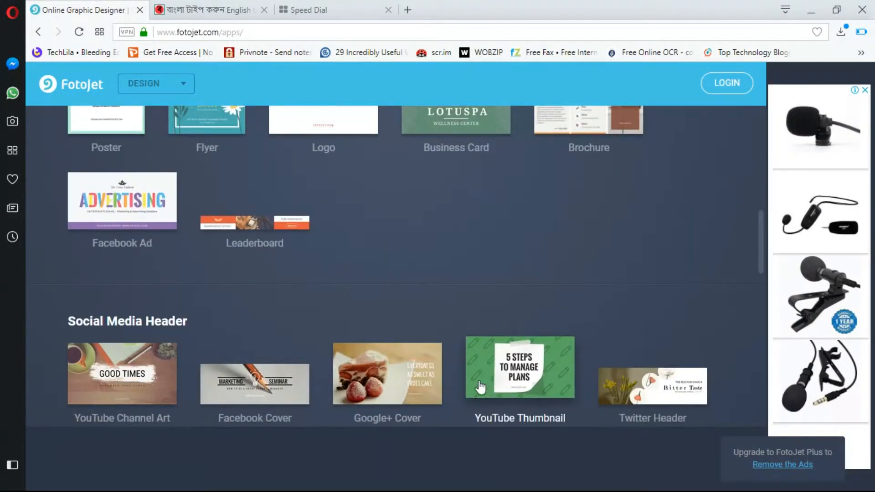
pyautogui.click(512, 373)
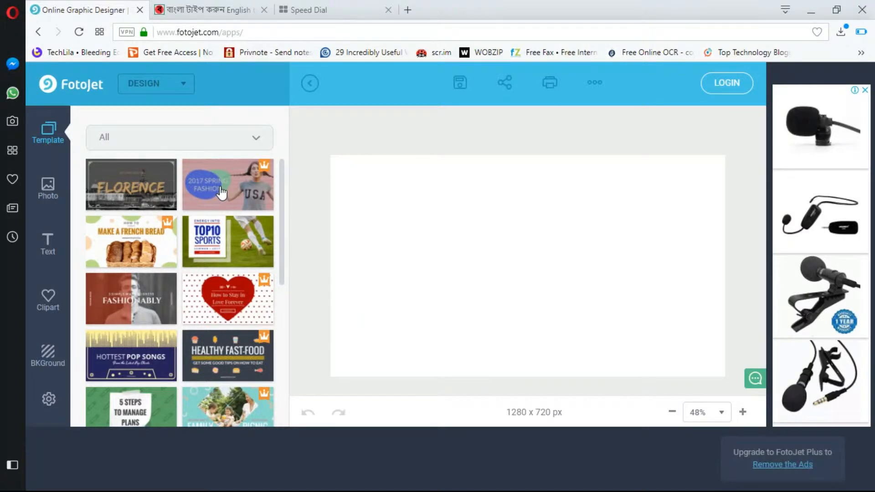
pyautogui.click(48, 191)
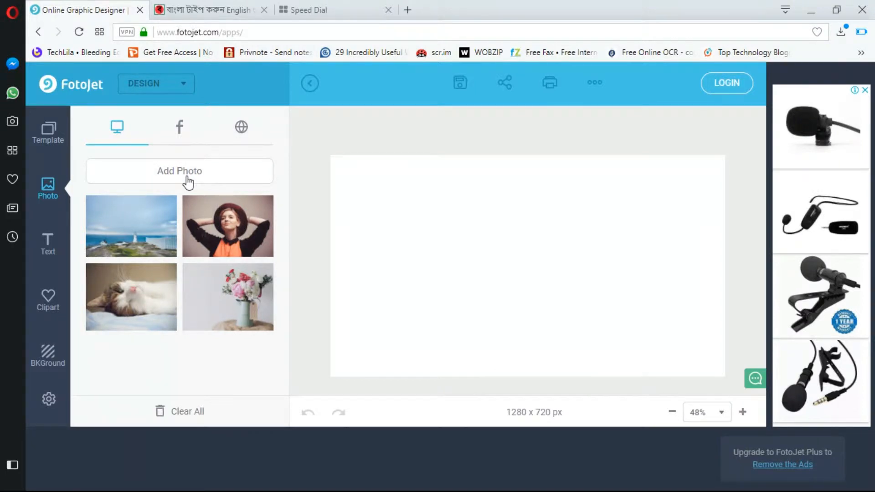
pyautogui.click(164, 172)
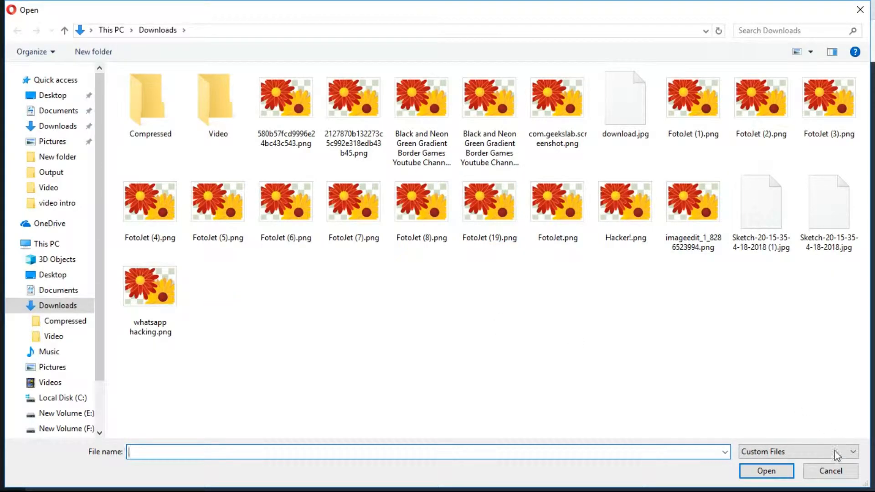
pyautogui.click(831, 472)
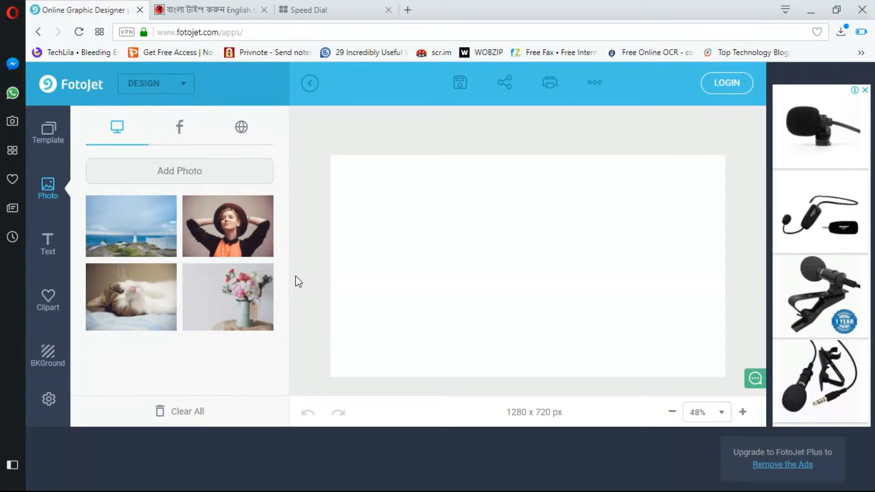
# Browse the preset text styles and the Shape, Icon and Nature flower clipart categories.
pyautogui.click(43, 241)
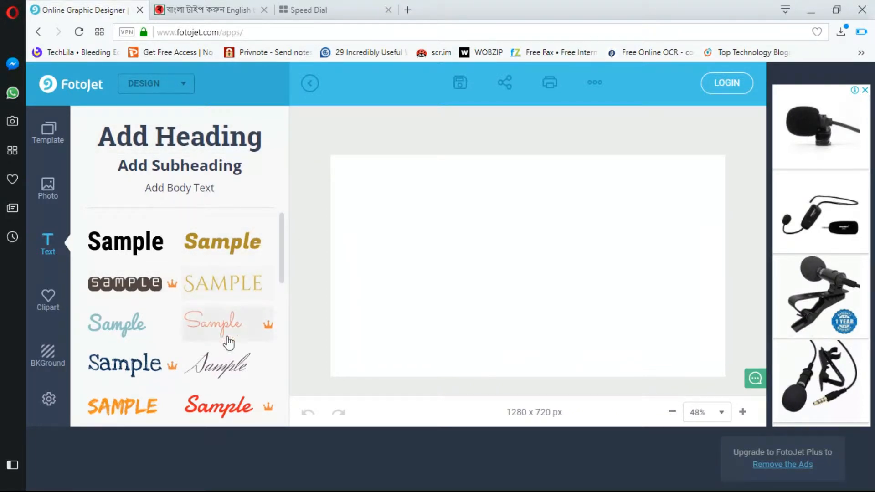
pyautogui.scroll(-5, 175, 304)
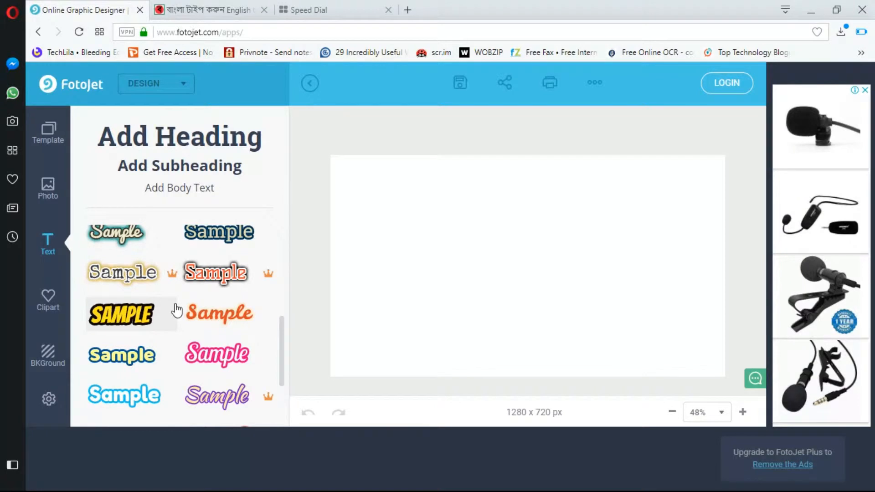
pyautogui.click(48, 298)
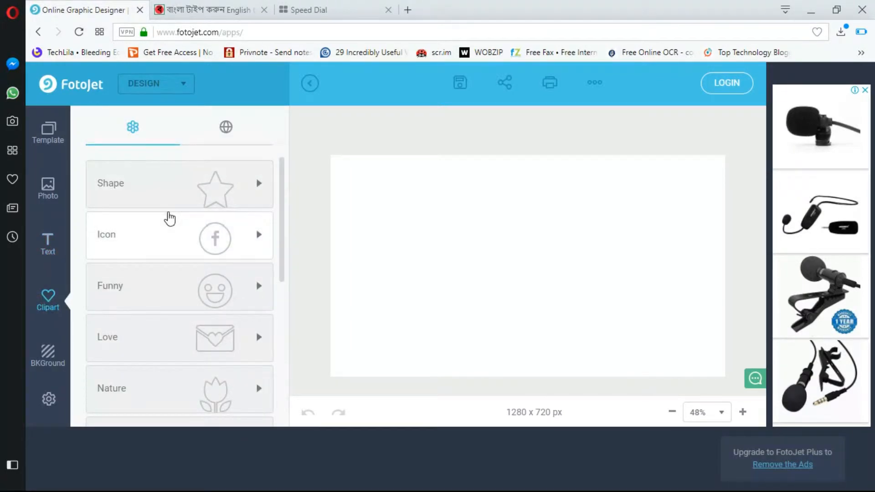
pyautogui.click(163, 176)
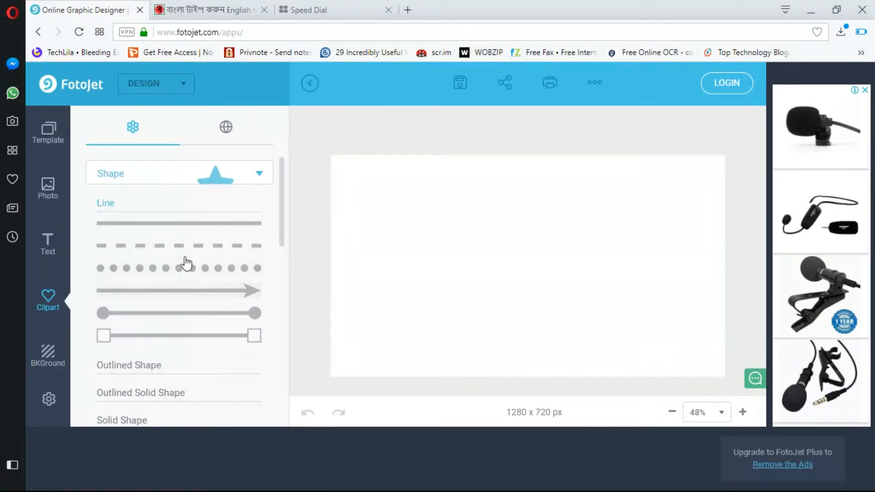
pyautogui.scroll(-5, 186, 264)
pyautogui.click(177, 221)
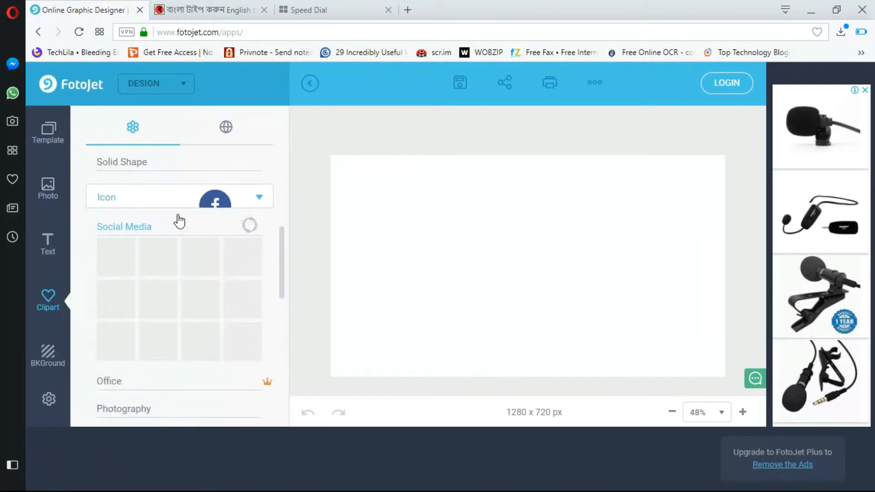
pyautogui.click(177, 218)
pyautogui.scroll(-5, 196, 232)
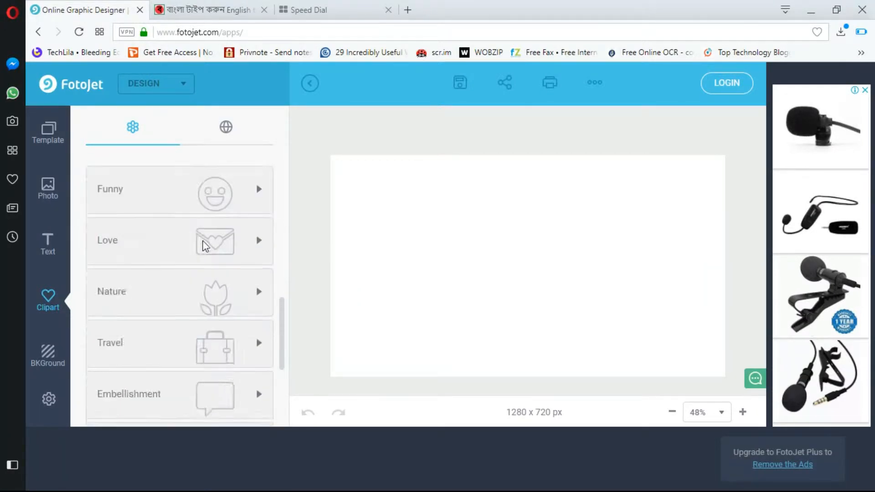
pyautogui.click(181, 204)
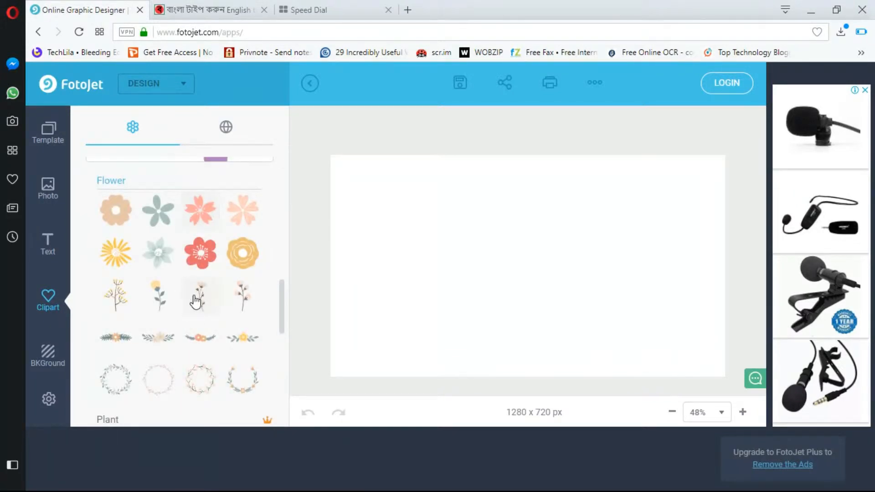
pyautogui.scroll(-1, 195, 291)
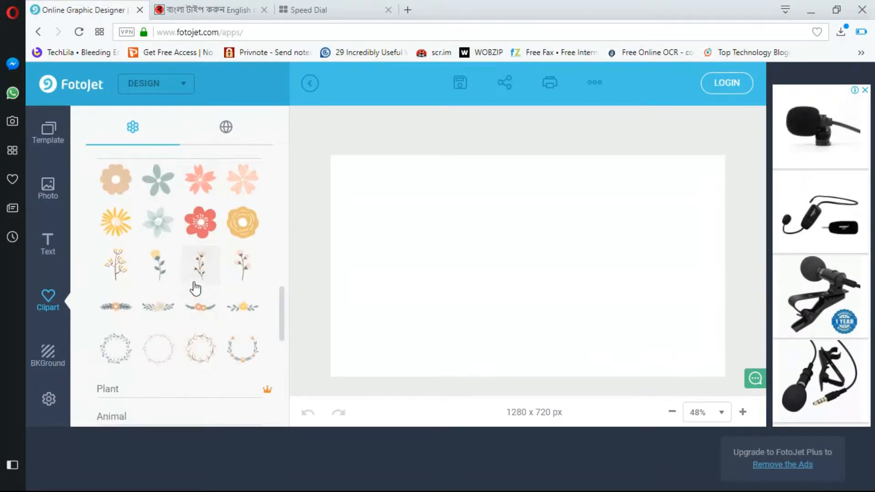
# Fill the blank thumbnail's background with the solid yellow color.
pyautogui.click(47, 365)
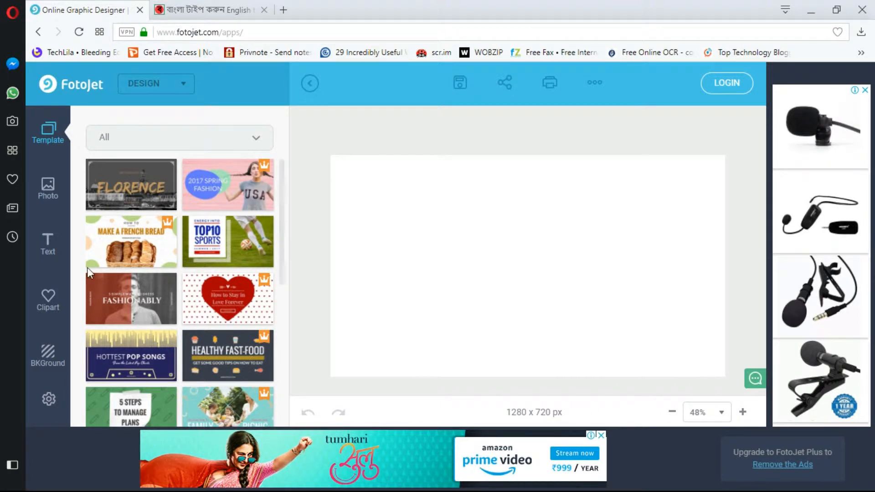
pyautogui.click(55, 350)
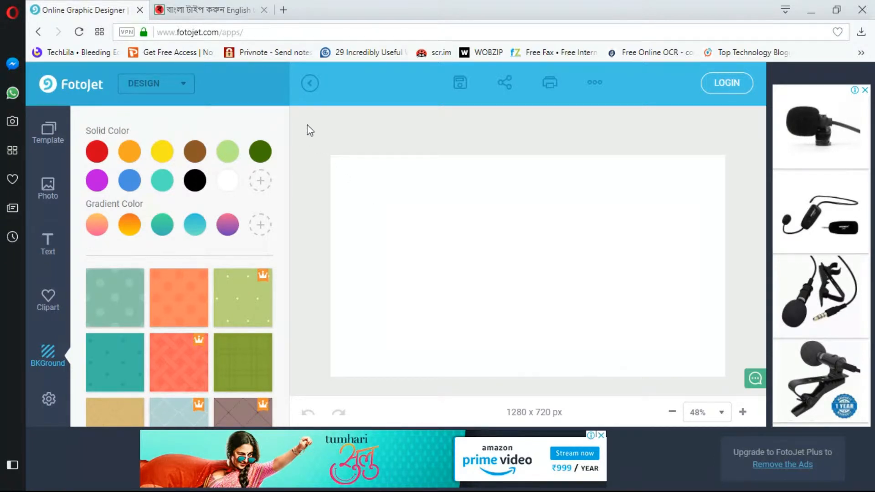
pyautogui.click(163, 153)
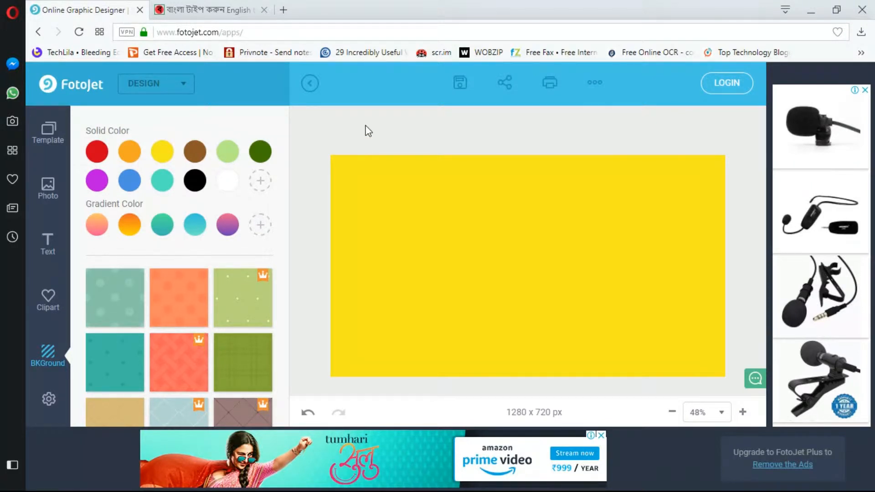
# Upload the black image download.jpg from the Downloads folder and place it on the yellow canvas.
pyautogui.click(47, 190)
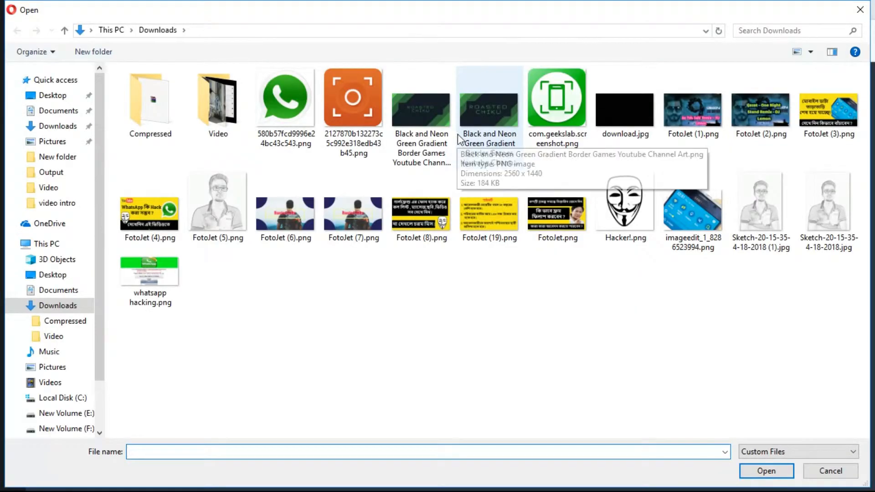
pyautogui.click(636, 120)
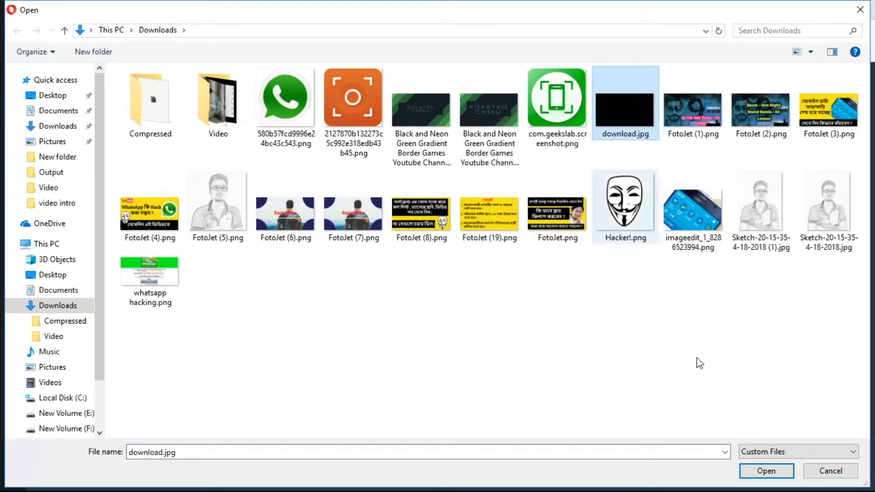
pyautogui.click(773, 473)
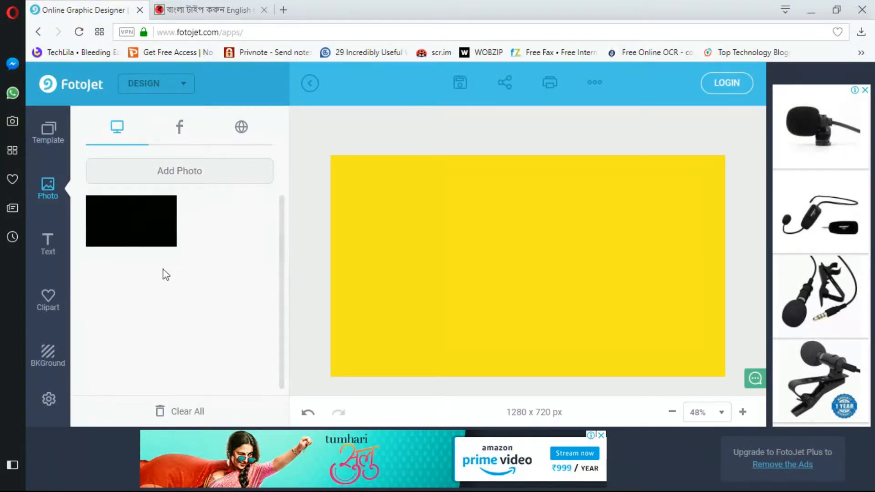
pyautogui.click(131, 224)
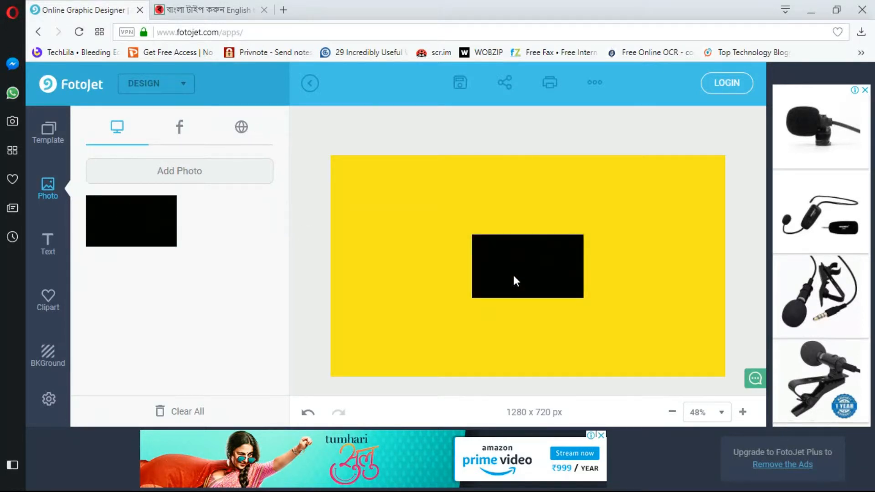
# Stretch the black image into a wide banner across the canvas's upper part, flush with the left edge and short of the right edge.
pyautogui.moveTo(403, 245); pyautogui.dragTo(239, 220)
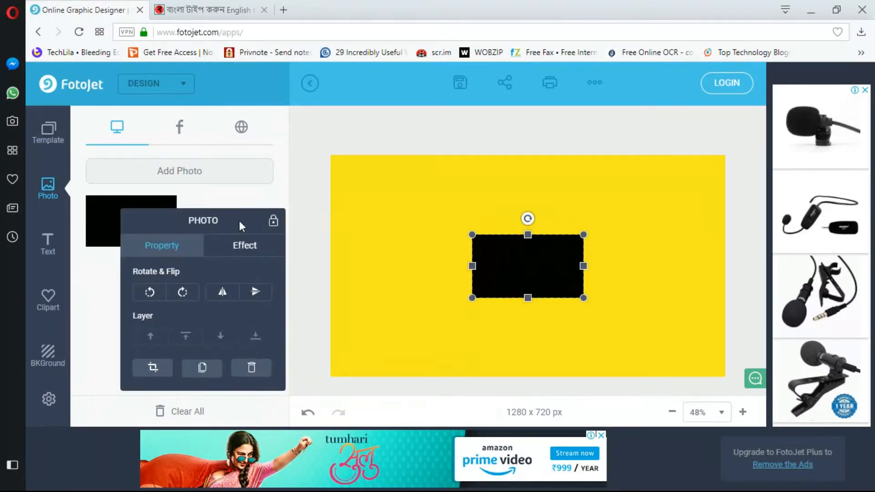
pyautogui.moveTo(472, 269); pyautogui.dragTo(341, 266)
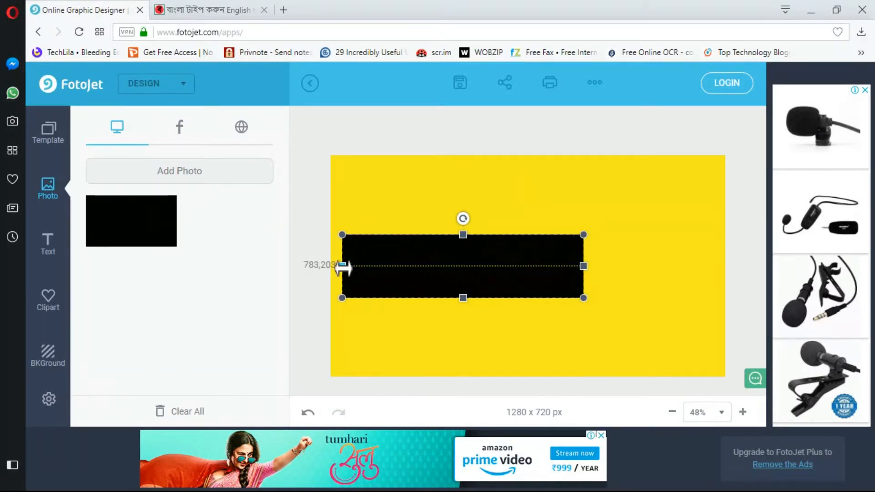
pyautogui.moveTo(584, 266); pyautogui.dragTo(655, 268)
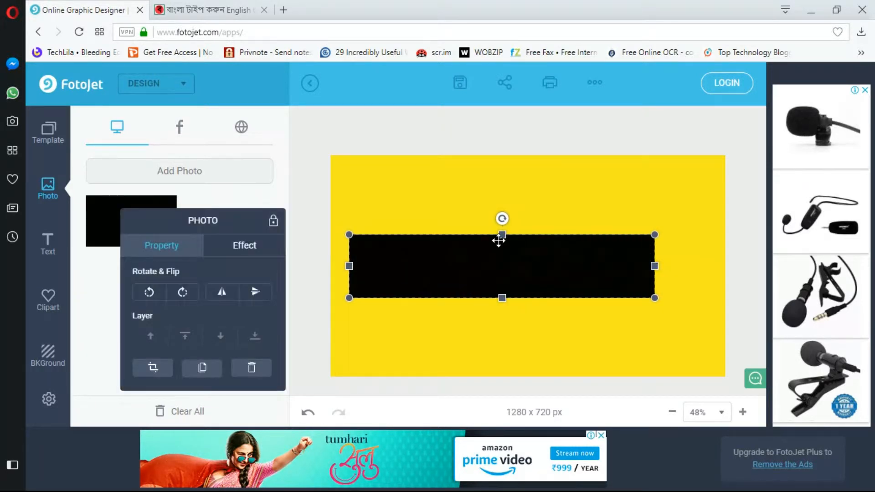
pyautogui.moveTo(503, 234); pyautogui.dragTo(504, 199)
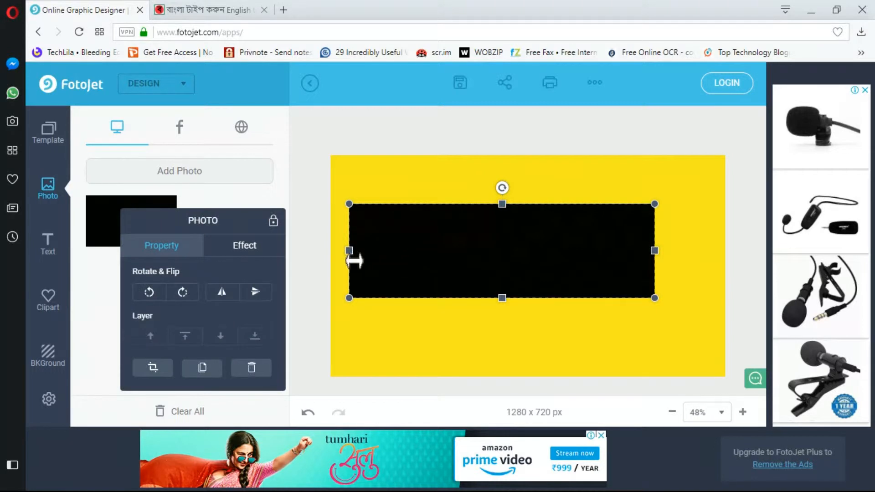
pyautogui.moveTo(348, 255); pyautogui.dragTo(330, 258)
pyautogui.moveTo(460, 256); pyautogui.dragTo(464, 245)
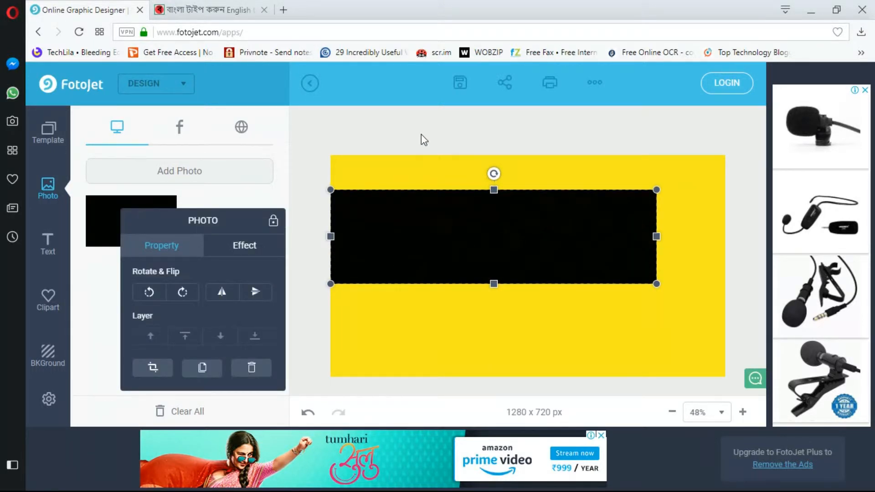
pyautogui.click(421, 134)
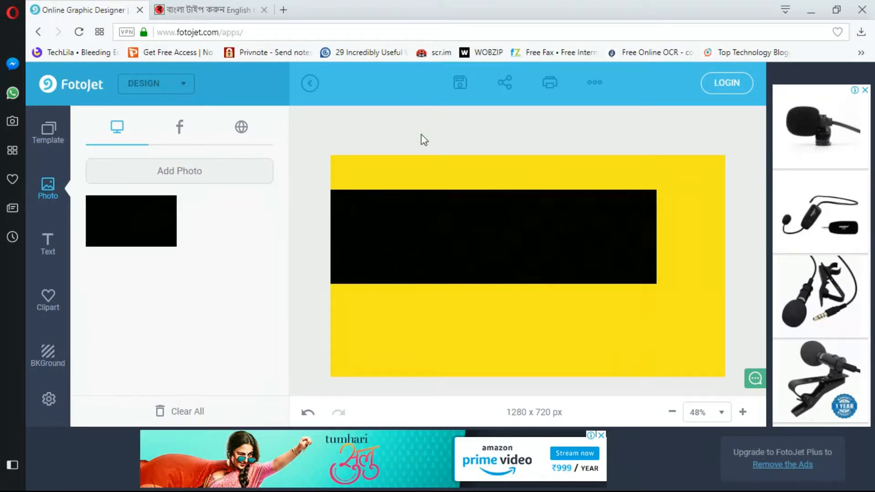
# Add a heading text and move it onto the yellow area below the black banner.
pyautogui.click(48, 239)
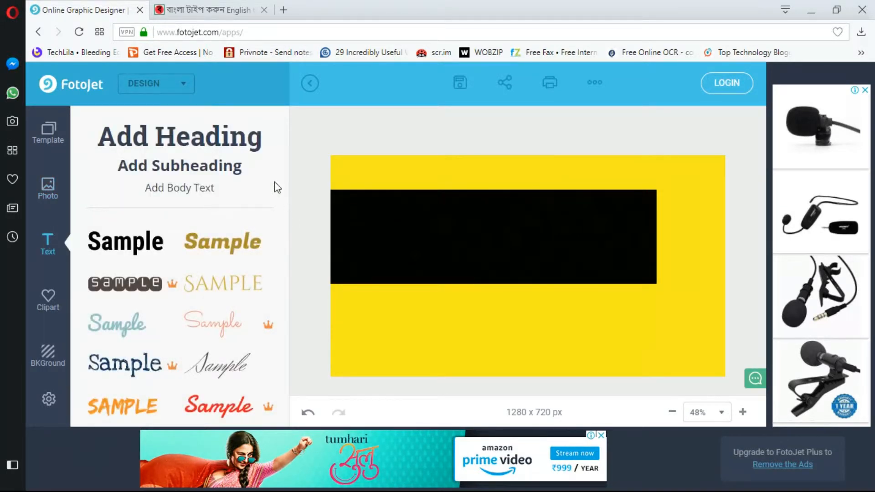
pyautogui.click(156, 136)
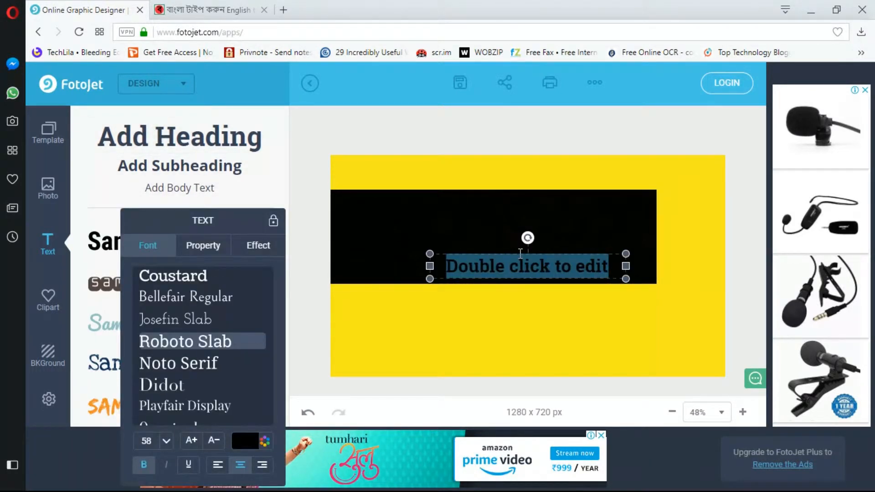
pyautogui.moveTo(516, 250); pyautogui.dragTo(522, 293)
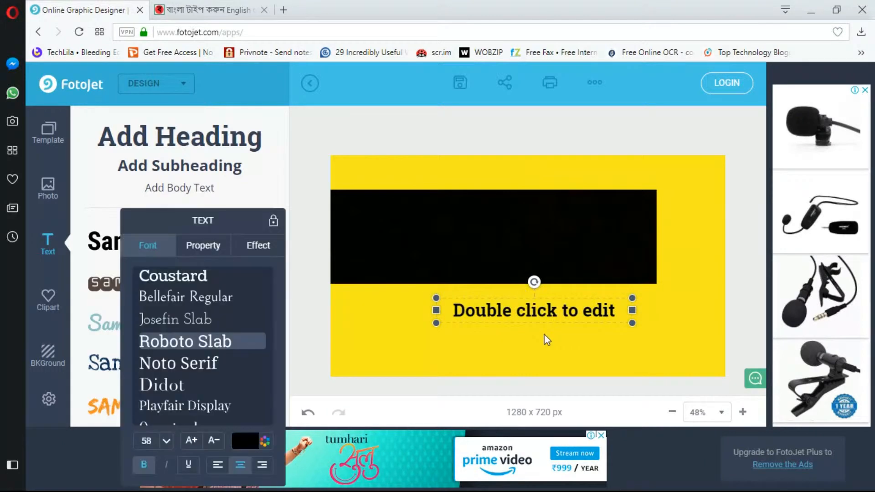
# Change the heading's text color to near-white F3F8F8.
pyautogui.click(264, 442)
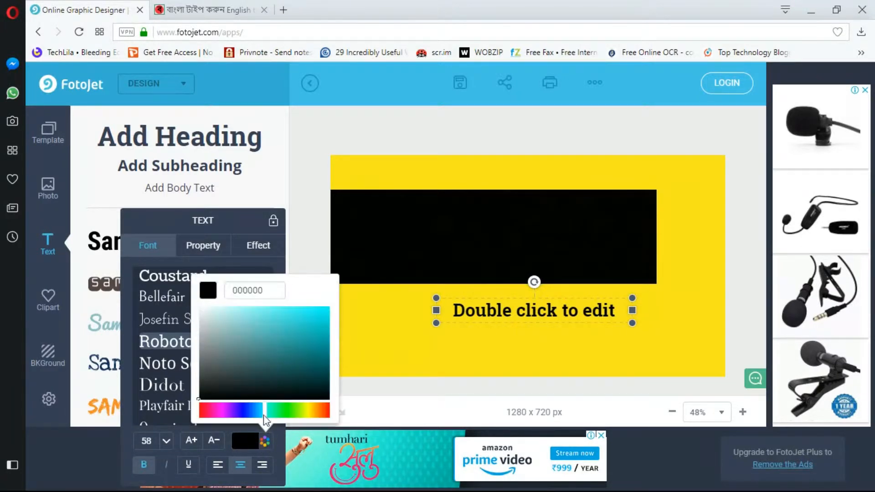
pyautogui.click(201, 308)
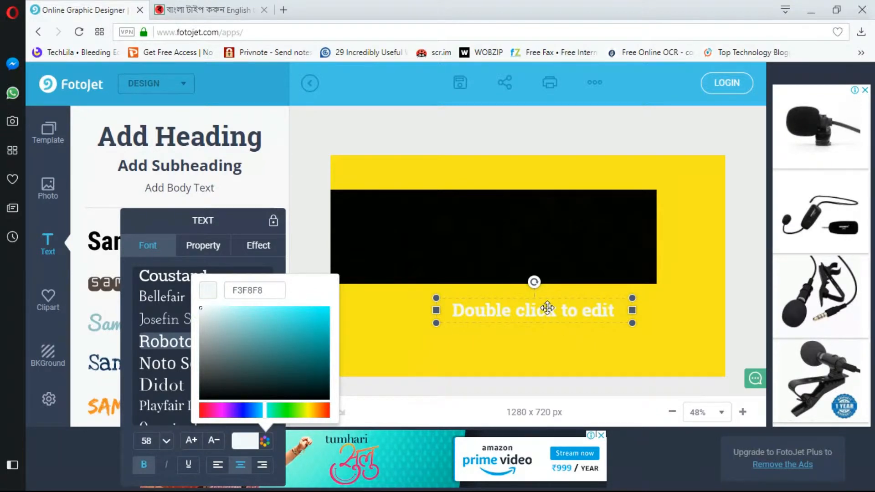
pyautogui.click(305, 230)
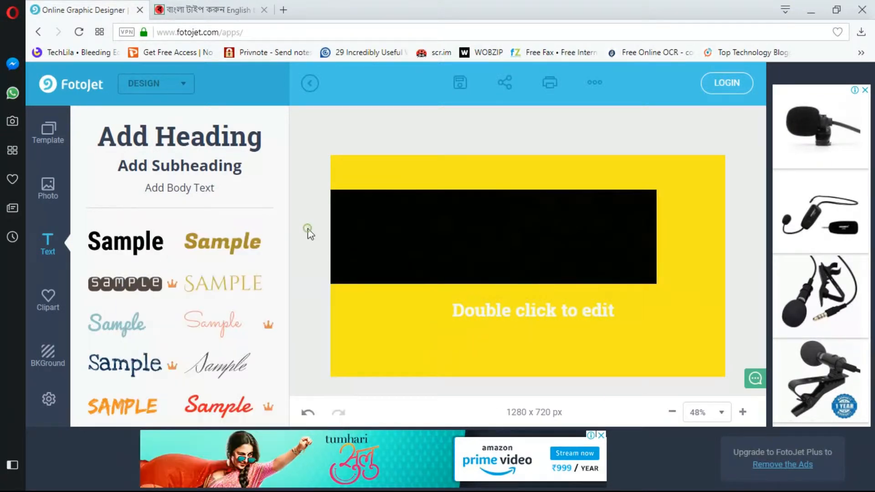
# Examine the heading's available fonts, its layer properties and its opacity, outline and glow effects.
pyautogui.click(487, 313)
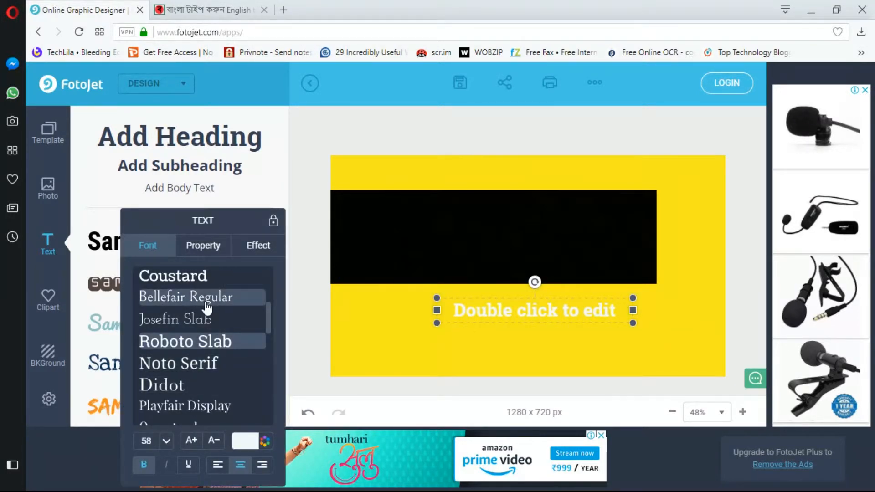
pyautogui.scroll(10, 209, 303)
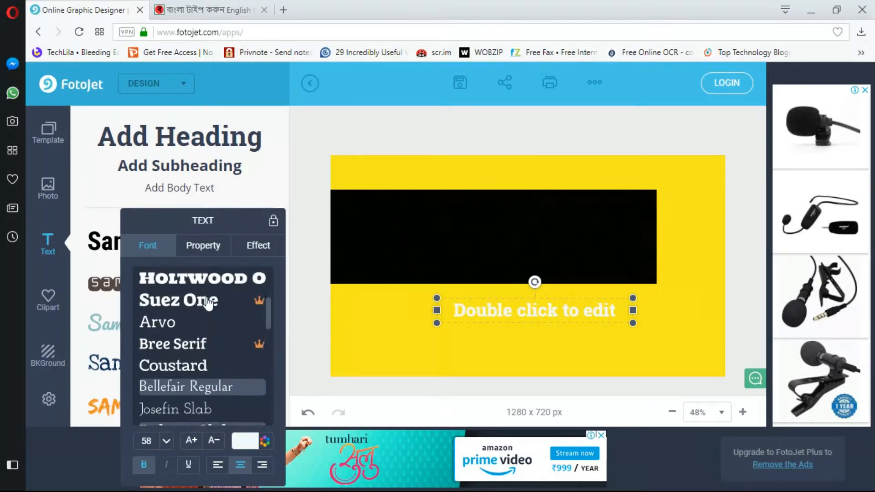
pyautogui.scroll(2, 209, 303)
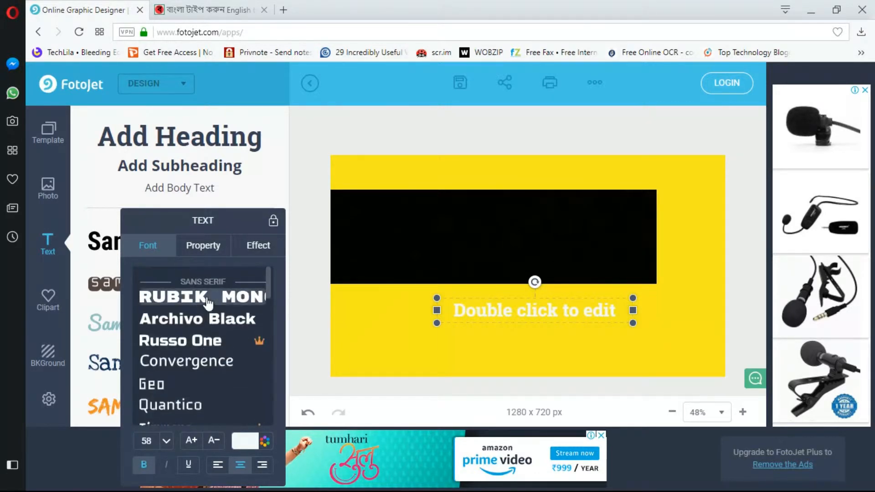
pyautogui.scroll(-10, 206, 296)
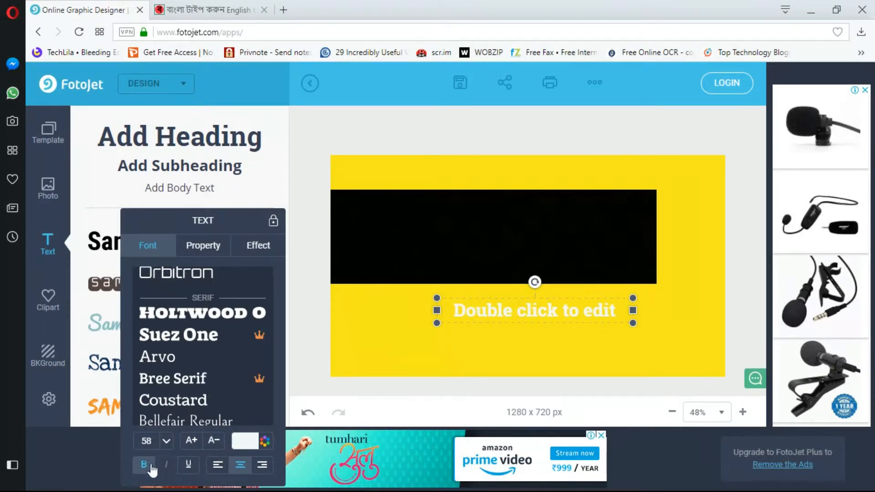
pyautogui.click(200, 248)
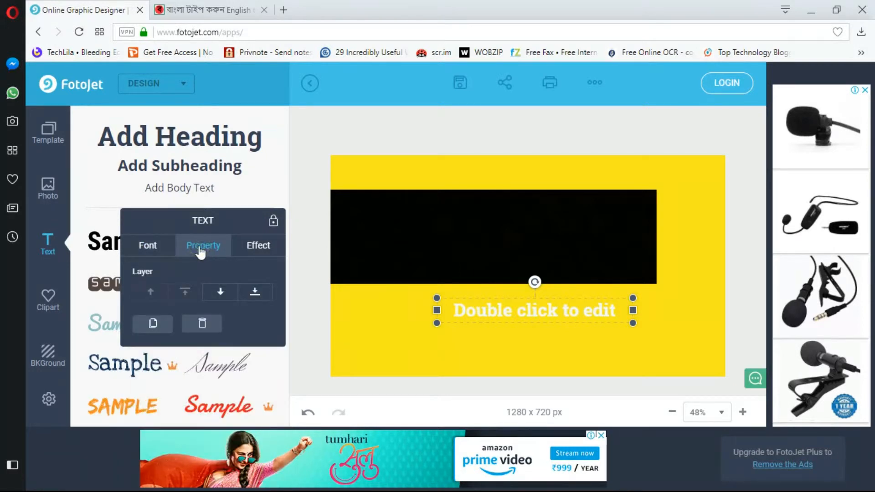
pyautogui.click(260, 247)
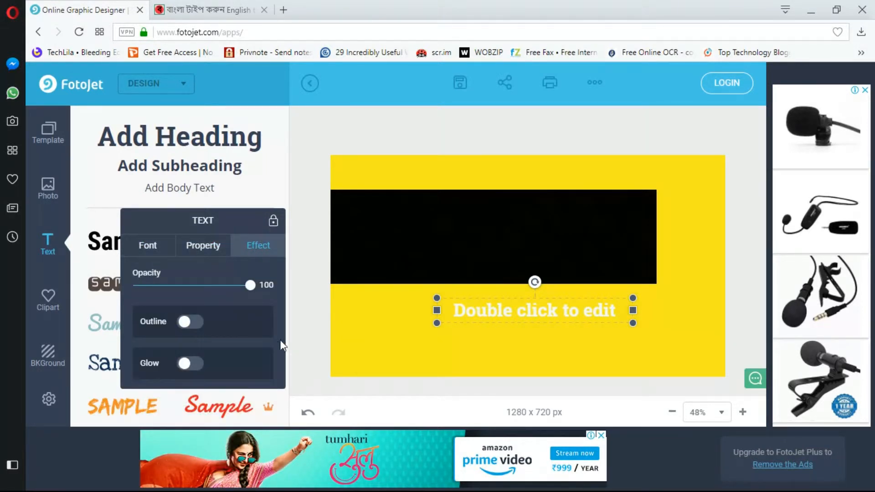
pyautogui.click(149, 247)
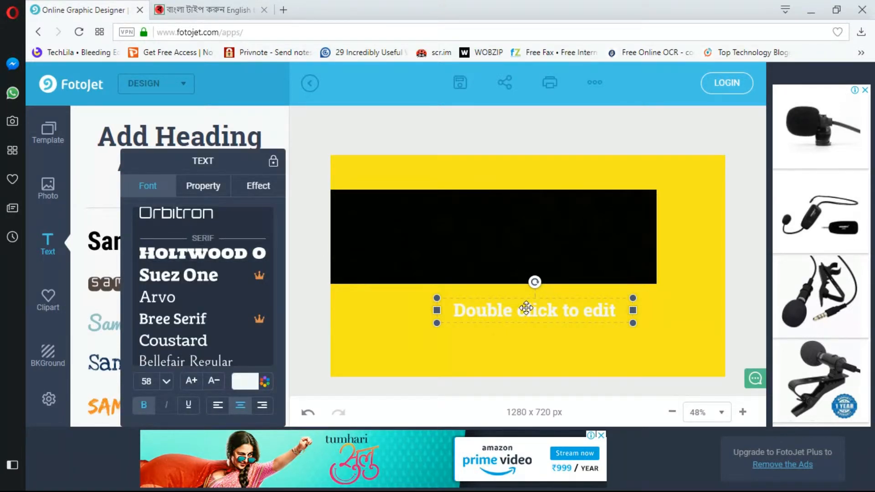
# Replace the heading placeholder with "কি ভাবে কম্পিউটারে স্ক্রিনশর্ট তুলবেন?" copied from the Easy Bengali Typing page.
pyautogui.doubleClick(511, 310)
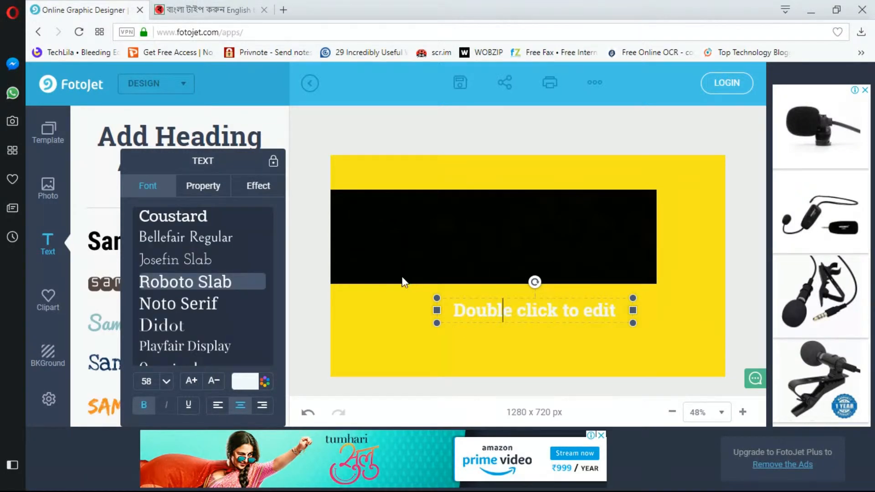
pyautogui.moveTo(454, 311); pyautogui.dragTo(622, 313)
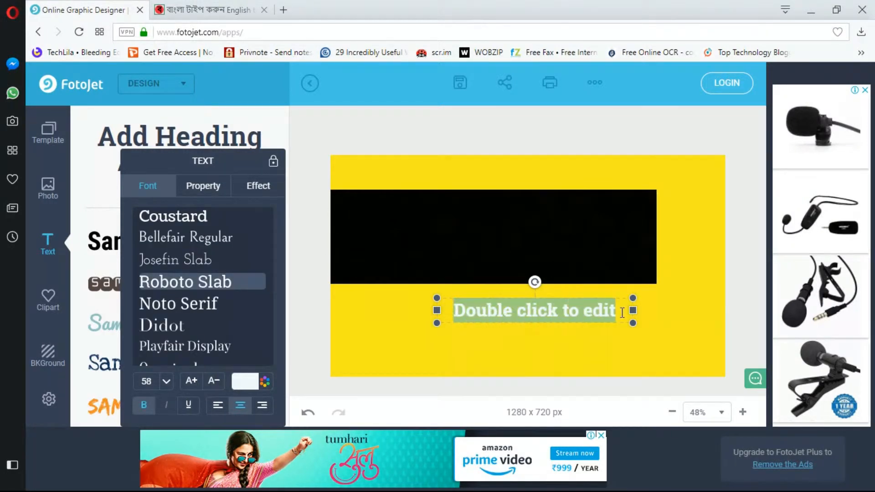
pyautogui.click(190, 12)
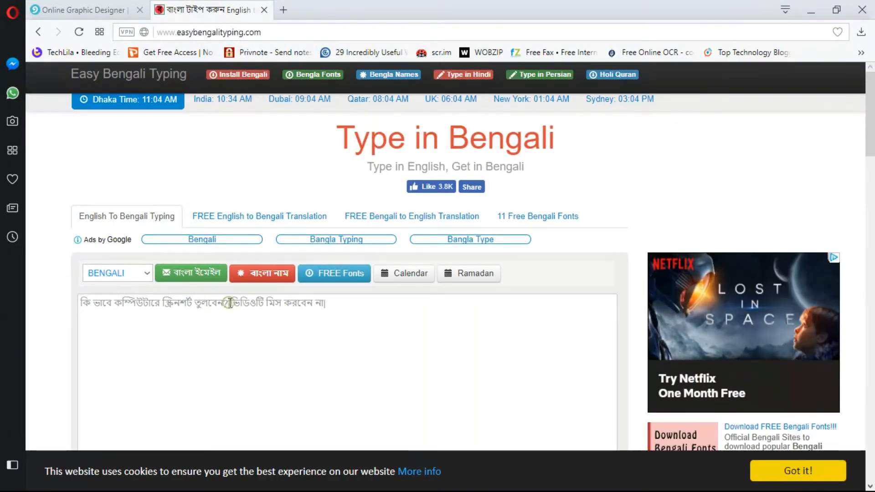
pyautogui.moveTo(230, 302); pyautogui.dragTo(63, 296)
pyautogui.hotkey('ctrl', 'c')
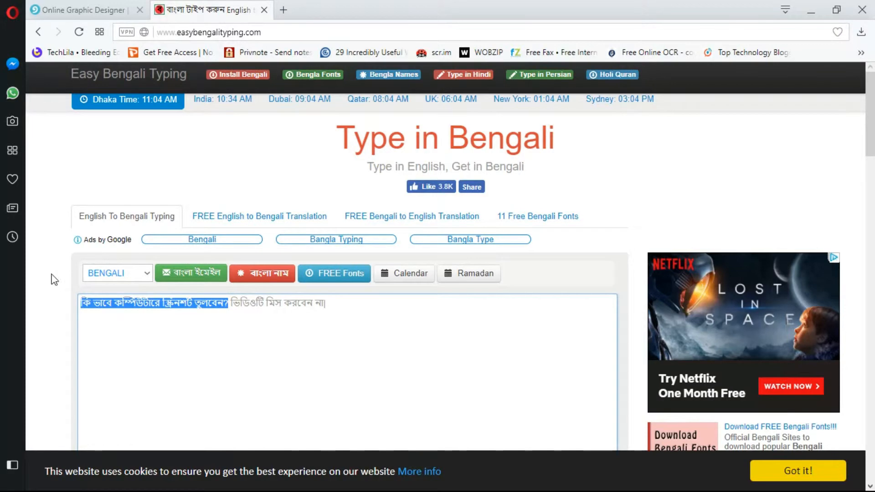
pyautogui.click(91, 13)
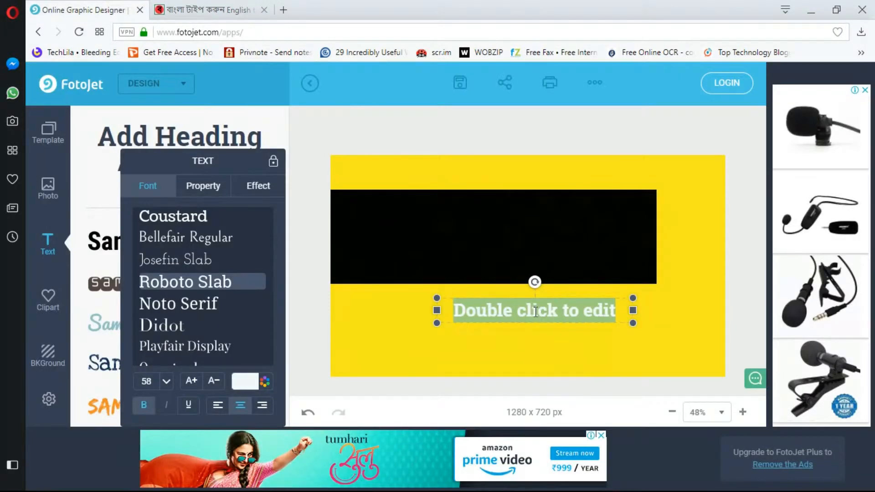
pyautogui.hotkey('ctrl', 'v')
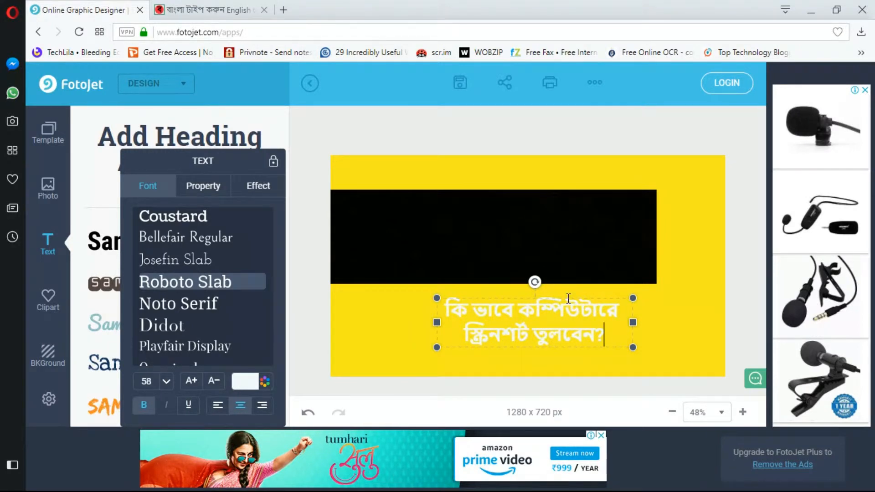
# Move the Bengali heading onto the black banner and enlarge it until its two lines nearly fill the banner.
pyautogui.moveTo(565, 294); pyautogui.dragTo(513, 213)
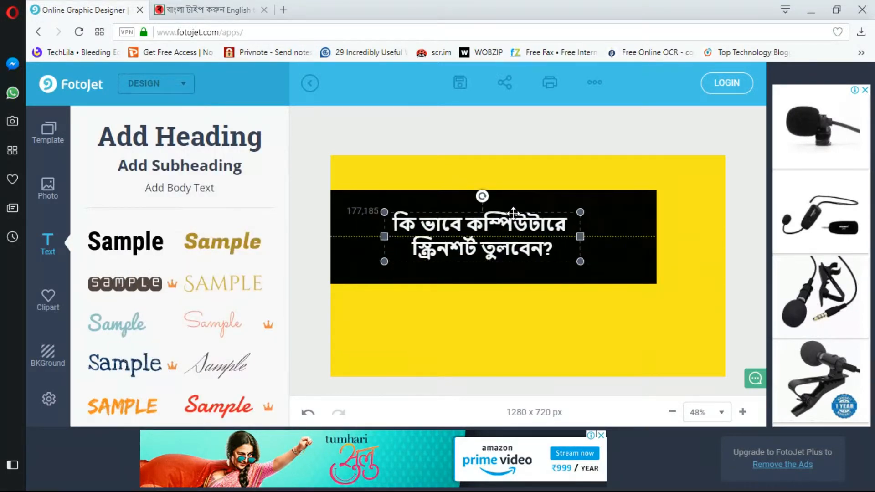
pyautogui.moveTo(580, 261); pyautogui.dragTo(663, 282)
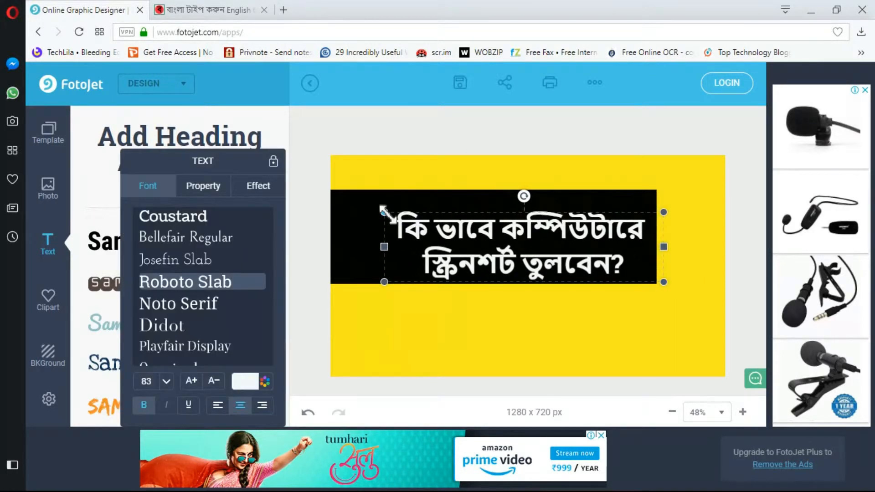
pyautogui.moveTo(384, 212); pyautogui.dragTo(354, 204)
pyautogui.moveTo(463, 221); pyautogui.dragTo(457, 216)
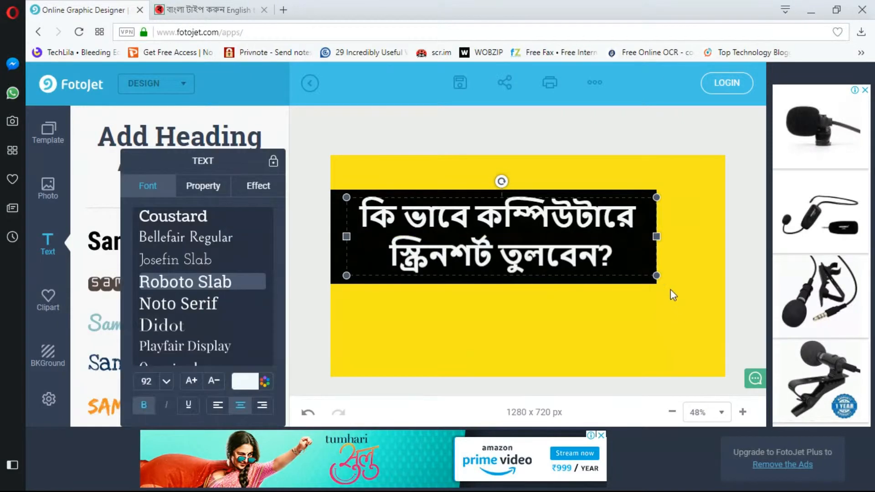
pyautogui.moveTo(657, 277); pyautogui.dragTo(669, 279)
pyautogui.moveTo(345, 197); pyautogui.dragTo(319, 189)
pyautogui.click(401, 139)
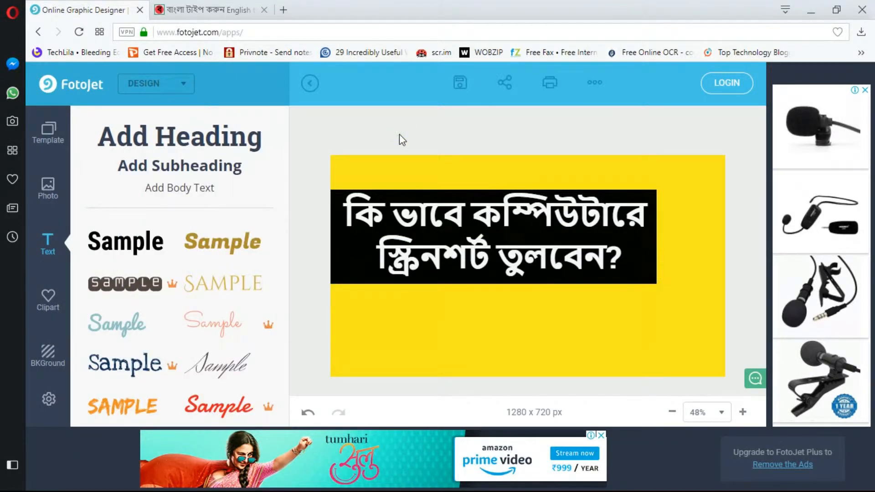
# Place the black image again and stretch it into a second, slightly narrower banner below the first, at the canvas's left edge.
pyautogui.click(50, 187)
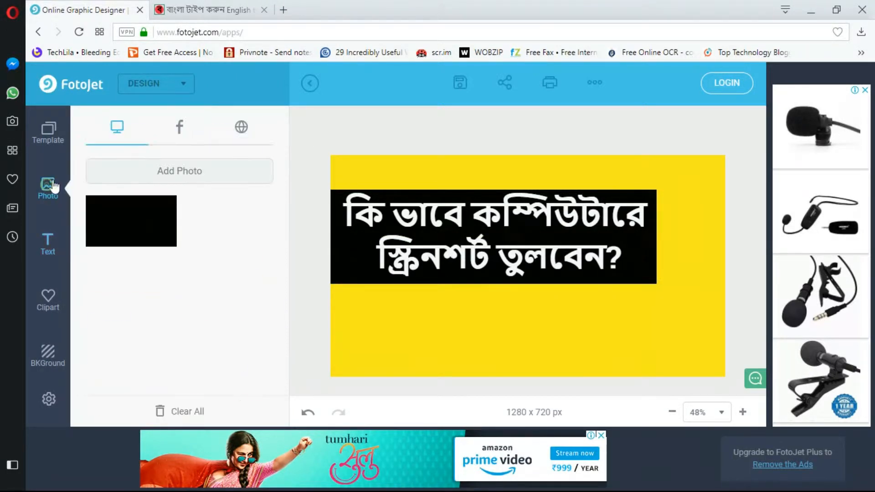
pyautogui.click(128, 228)
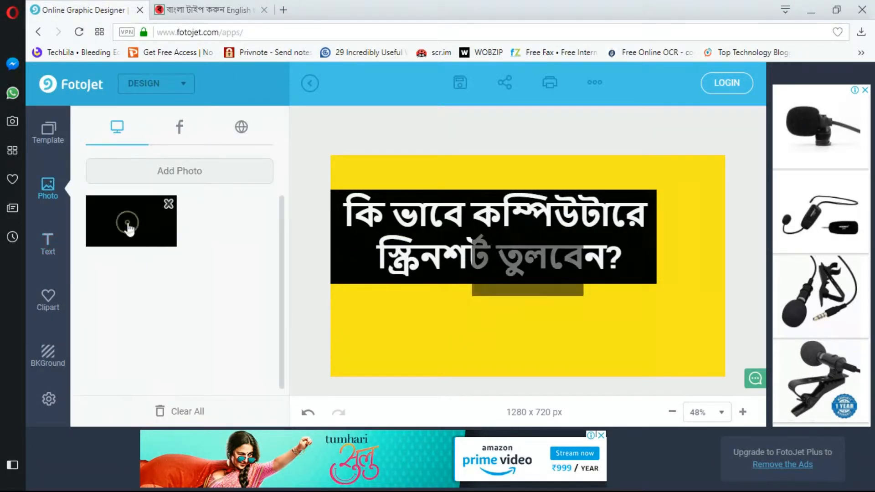
pyautogui.moveTo(527, 279); pyautogui.dragTo(381, 348)
pyautogui.moveTo(437, 339); pyautogui.dragTo(613, 343)
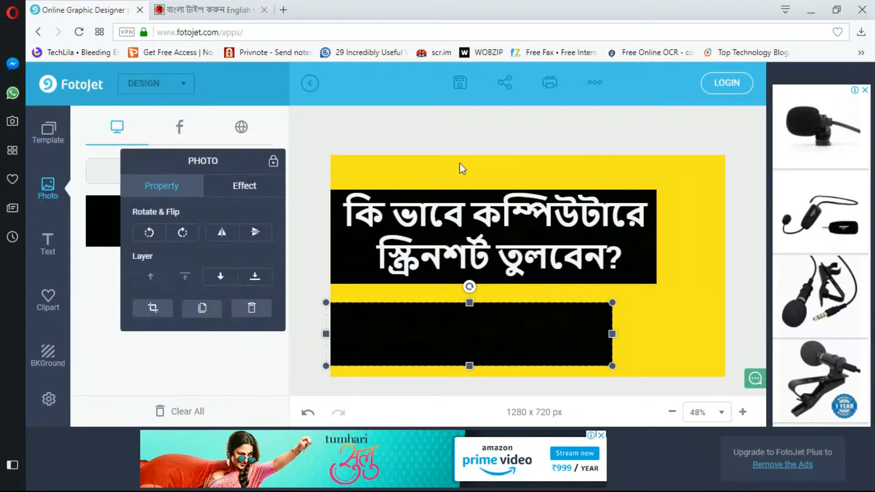
pyautogui.click(425, 129)
# Copy "ভিডিওটি মিস করবেন না|" from the Easy Bengali Typing page and return to the FotoJet design.
pyautogui.click(216, 15)
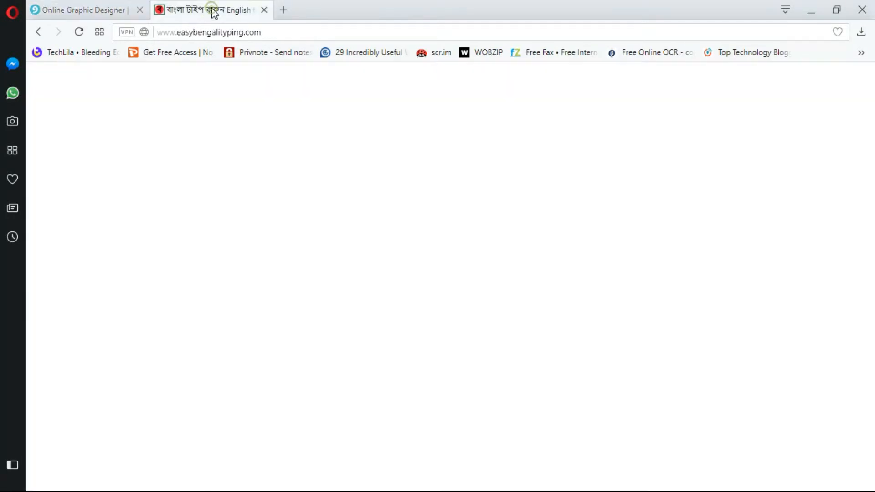
pyautogui.moveTo(231, 300); pyautogui.dragTo(357, 306)
pyautogui.hotkey('ctrl', 'c')
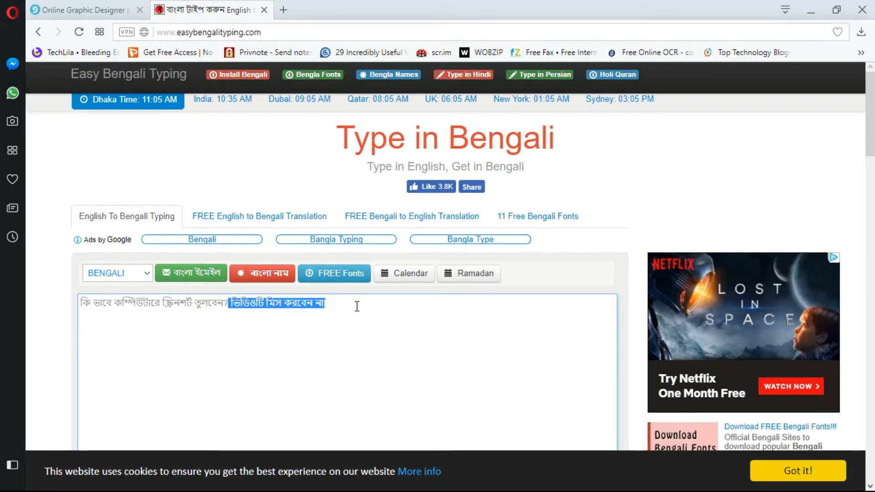
pyautogui.click(108, 13)
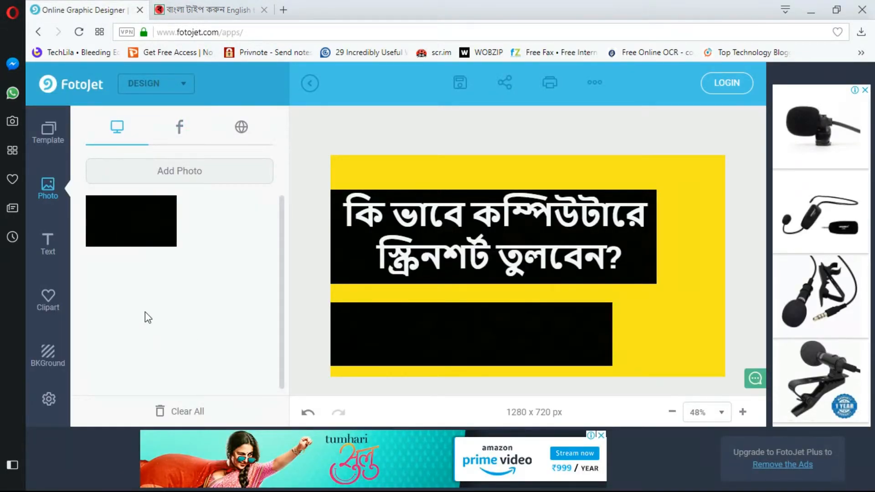
# Add a second heading text, move it off the first banner's text, and set its color to near-white EDF6F6.
pyautogui.click(48, 243)
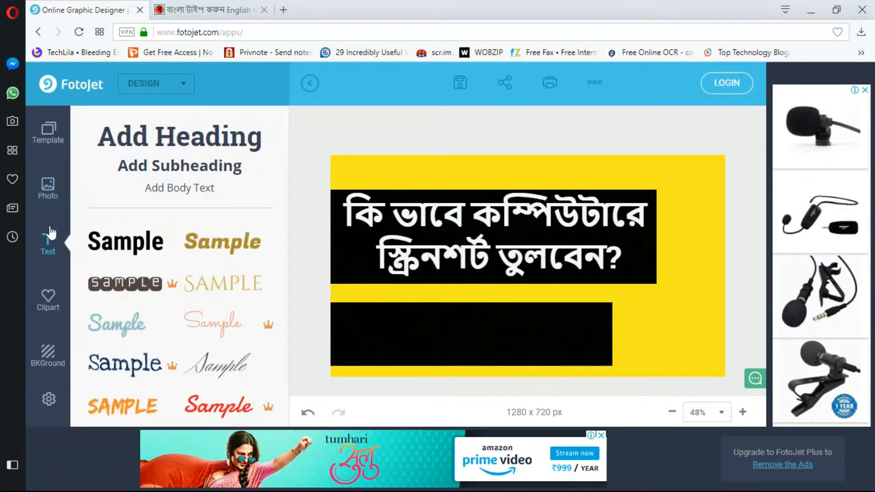
pyautogui.click(169, 133)
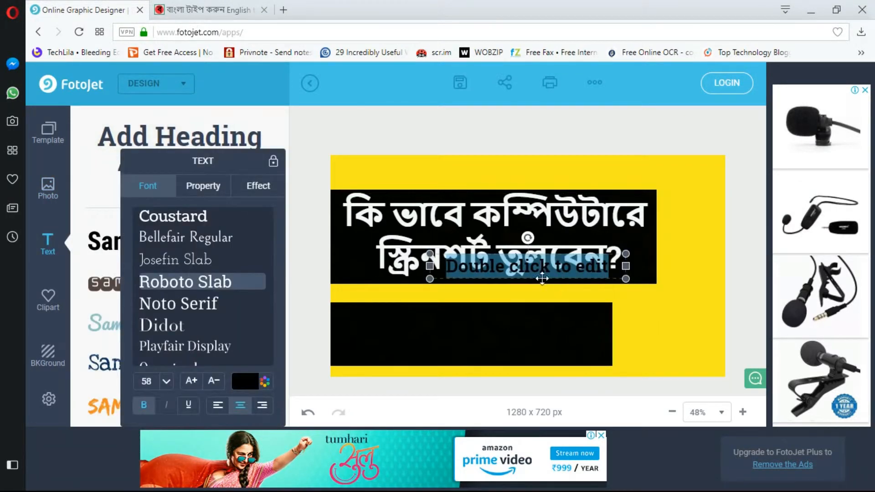
pyautogui.moveTo(513, 252); pyautogui.dragTo(599, 280)
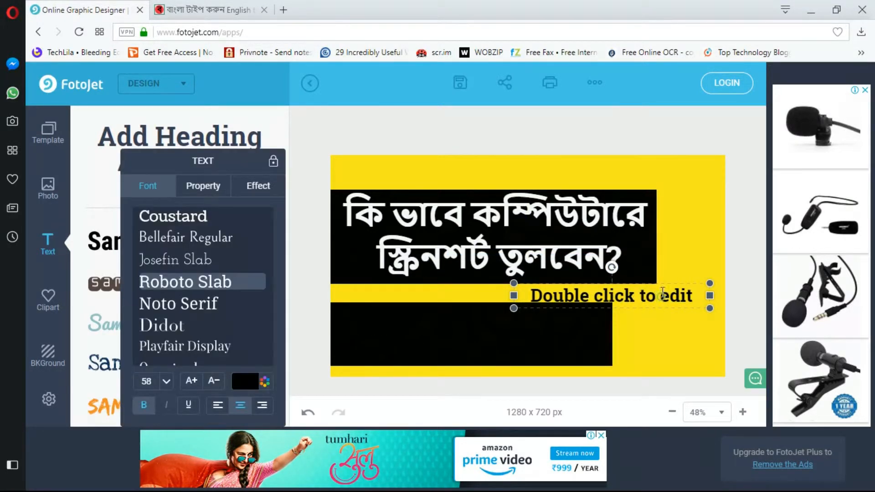
pyautogui.click(265, 382)
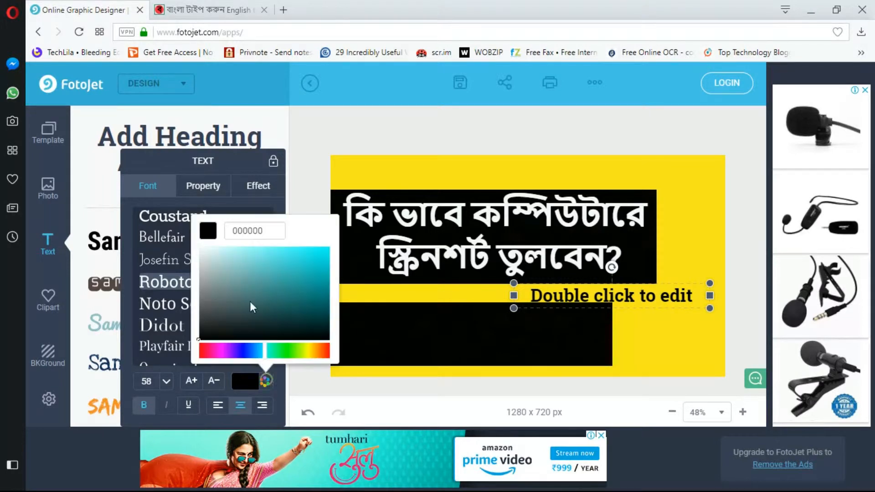
pyautogui.click(205, 249)
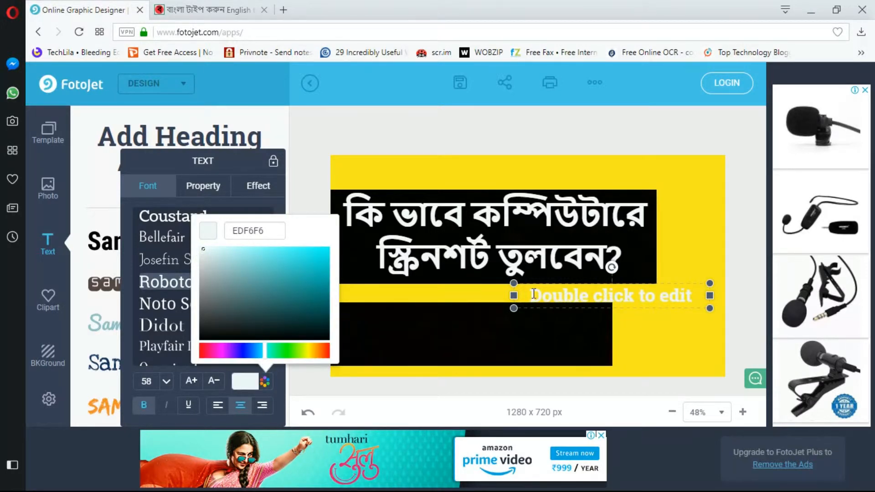
# Replace the second heading's placeholder with the copied Bengali phrase and move the text onto the lower black banner.
pyautogui.moveTo(534, 294); pyautogui.dragTo(707, 295)
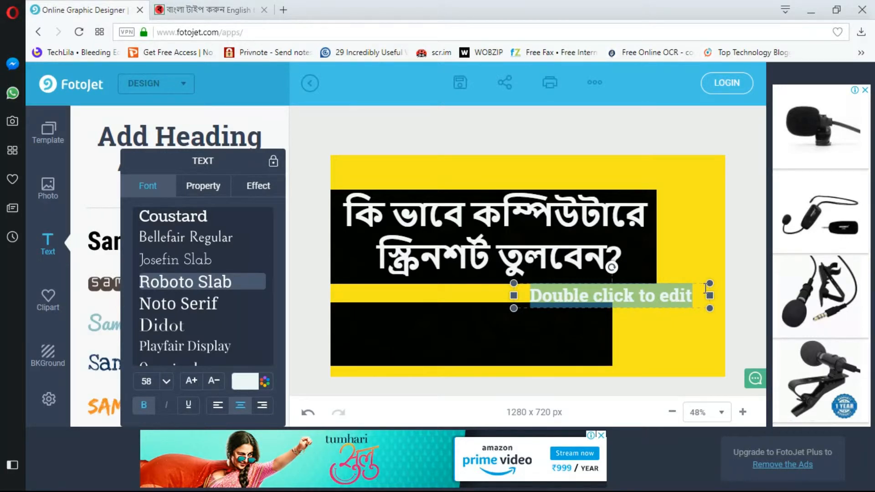
pyautogui.hotkey('ctrl', 'v')
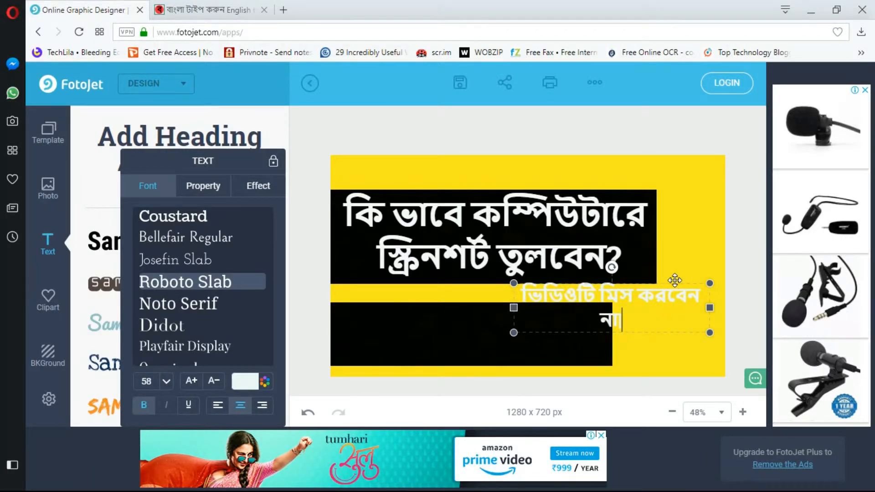
pyautogui.moveTo(675, 279); pyautogui.dragTo(492, 302)
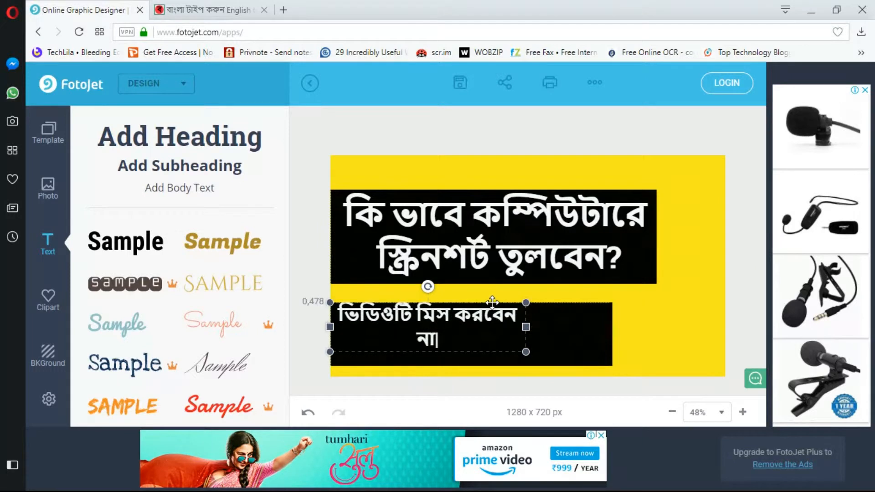
# Widen the second heading to a single line at font size 75 and center it vertically within the lower black banner.
pyautogui.moveTo(526, 327); pyautogui.dragTo(673, 389)
pyautogui.click(621, 336)
pyautogui.click(624, 335)
pyautogui.moveTo(624, 335); pyautogui.dragTo(575, 336)
pyautogui.click(644, 350)
pyautogui.moveTo(644, 350); pyautogui.dragTo(642, 360)
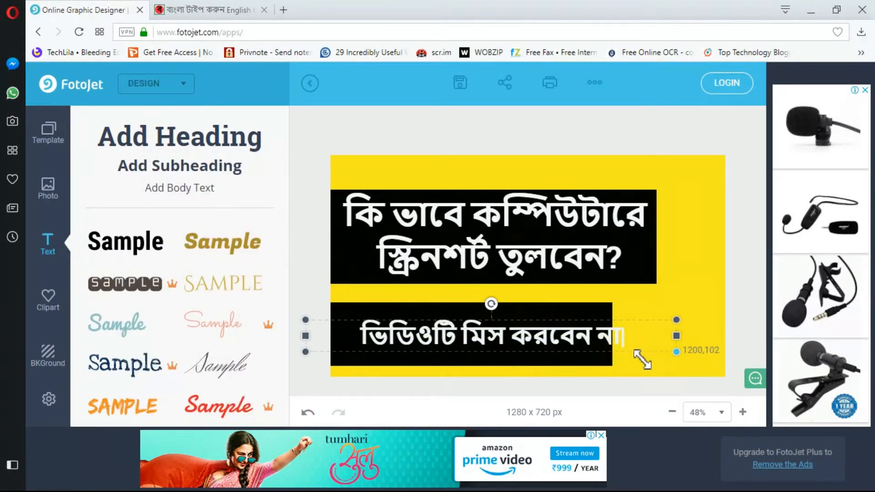
pyautogui.click(638, 342)
pyautogui.moveTo(665, 322)
pyautogui.mouseDown()
pyautogui.moveTo(643, 320)
pyautogui.moveTo(660, 306)
pyautogui.mouseUp()
pyautogui.click(643, 320)
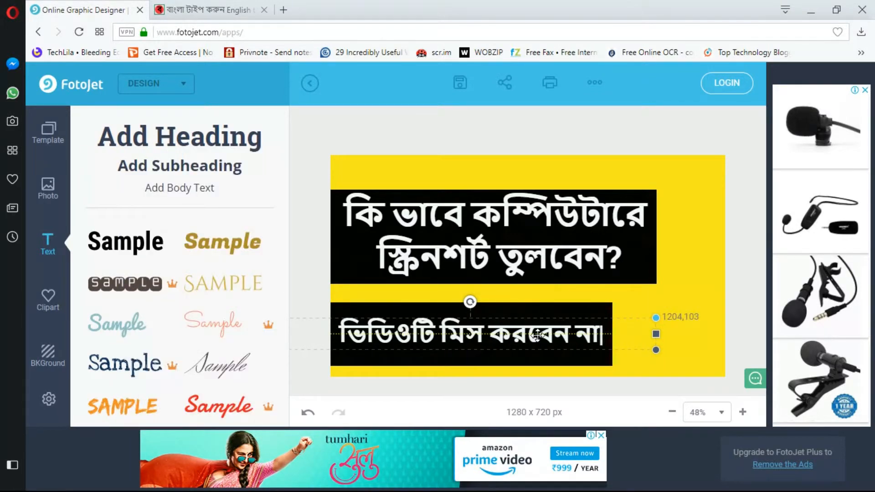
pyautogui.moveTo(538, 335); pyautogui.dragTo(532, 335)
pyautogui.click(593, 152)
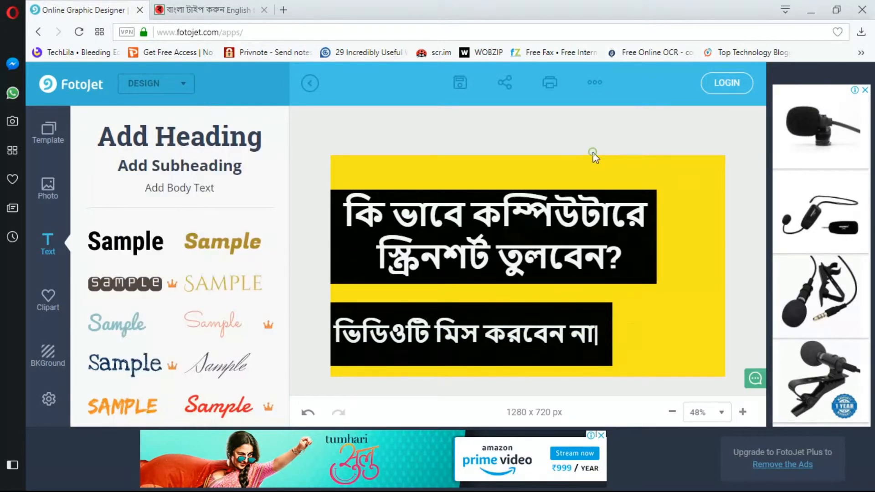
pyautogui.click(597, 337)
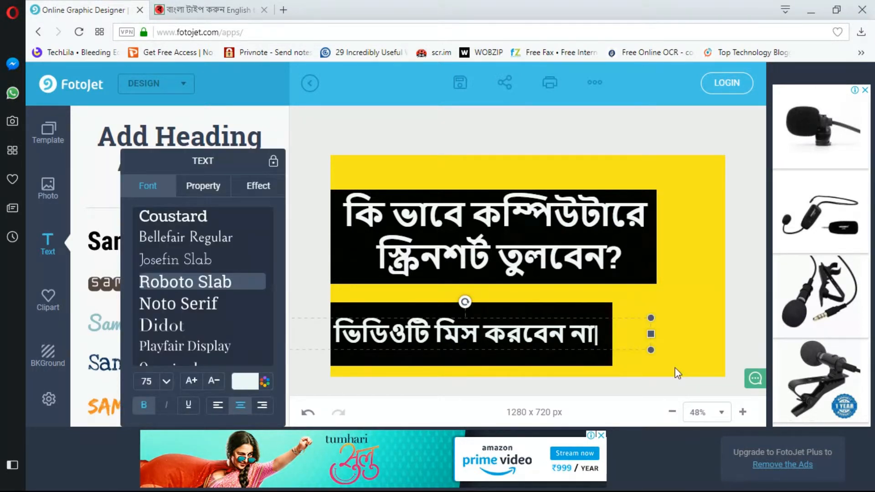
# Add a space before the closing bar of the second heading and nudge the text slightly right within the lower black banner.
pyautogui.write('।')
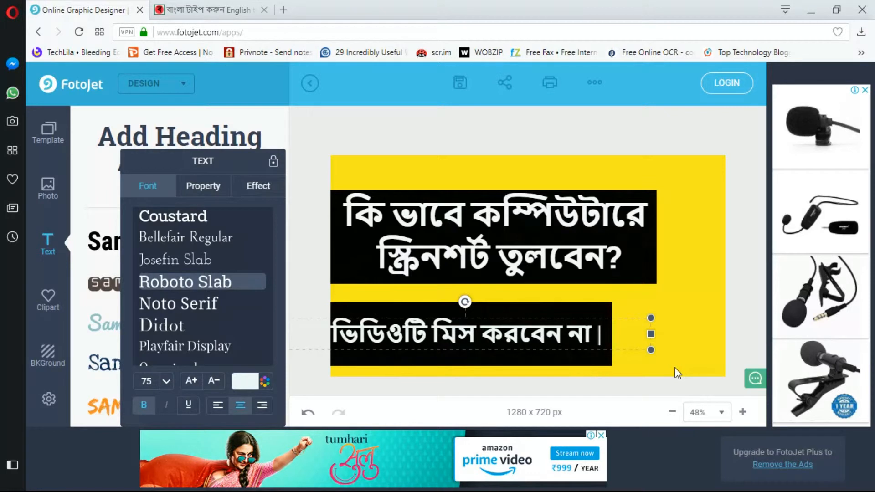
pyautogui.click(614, 133)
pyautogui.click(479, 333)
pyautogui.click(445, 136)
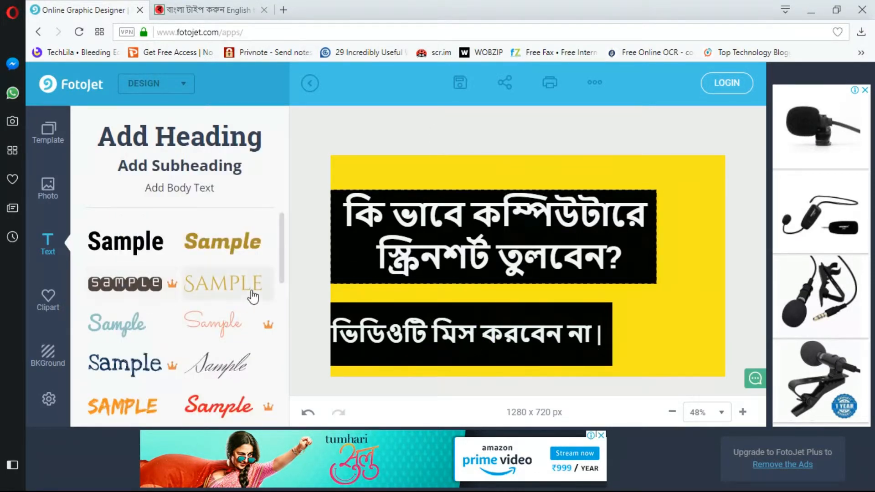
pyautogui.scroll(-5, 166, 277)
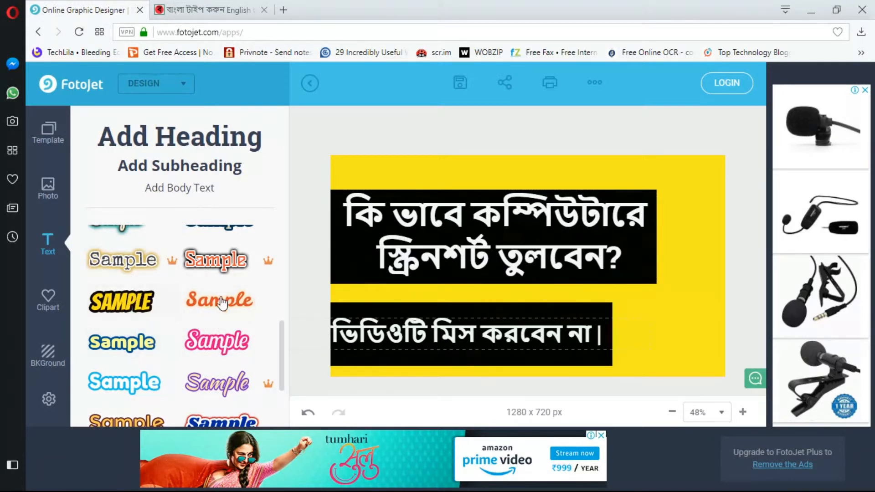
pyautogui.click(453, 336)
pyautogui.moveTo(453, 336); pyautogui.dragTo(457, 337)
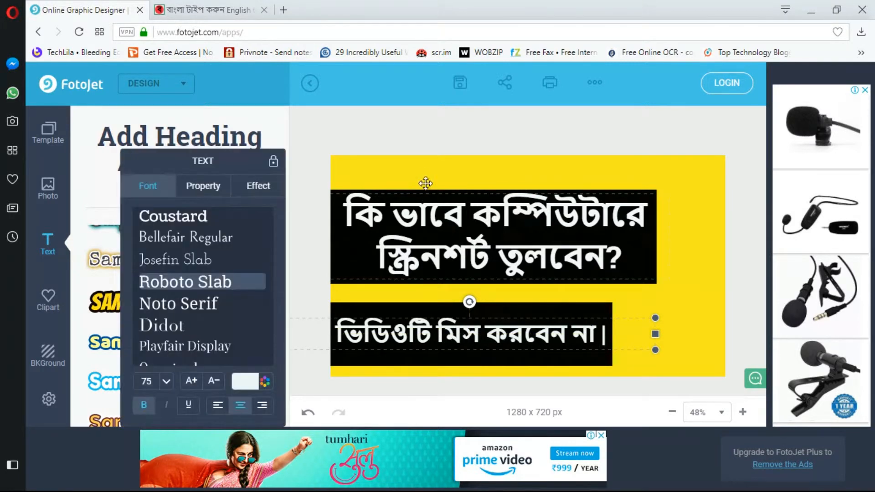
pyautogui.click(420, 139)
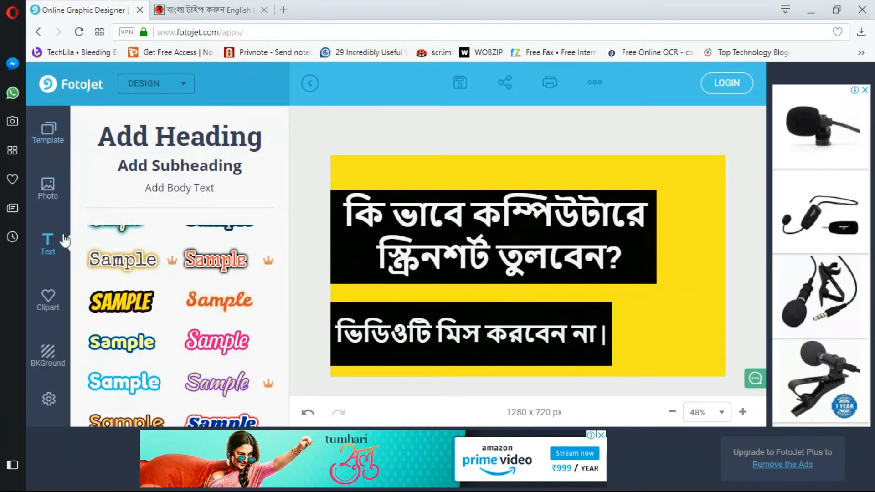
# Import the orange screenshot icon 2127870b132273c5c992e318edb43b45.png from the Downloads folder into the photo library.
pyautogui.click(48, 187)
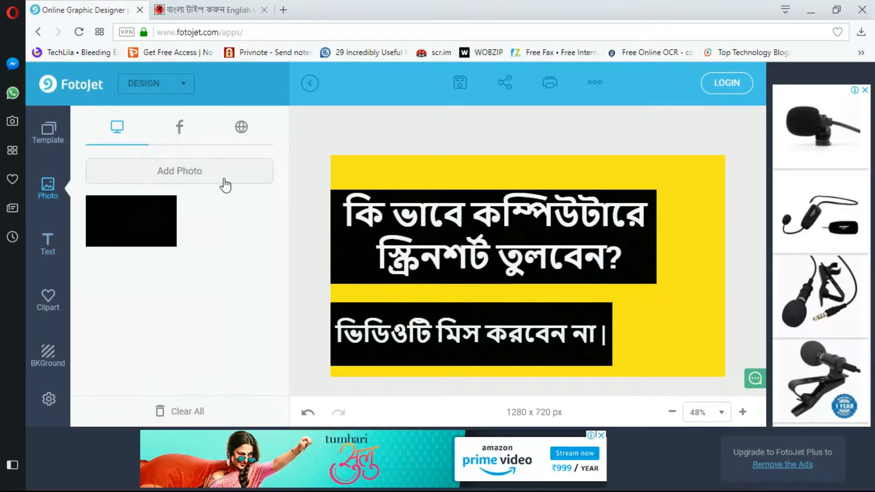
pyautogui.click(190, 169)
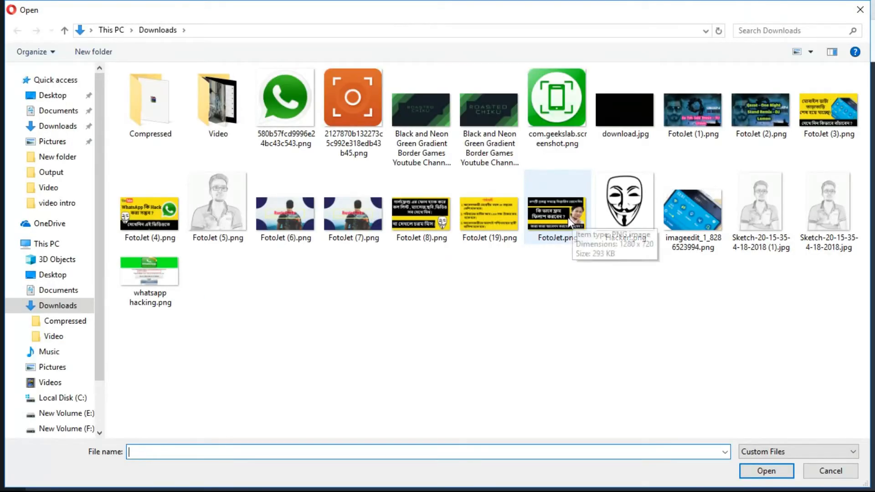
pyautogui.click(354, 109)
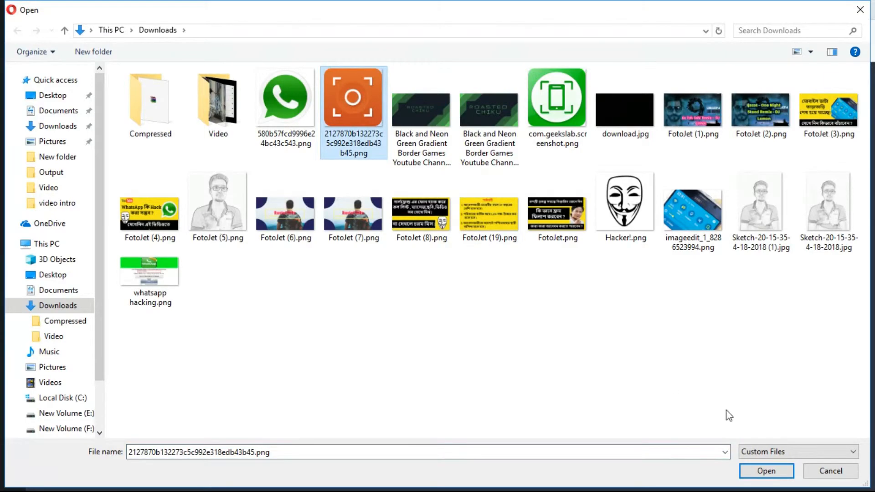
pyautogui.click(765, 471)
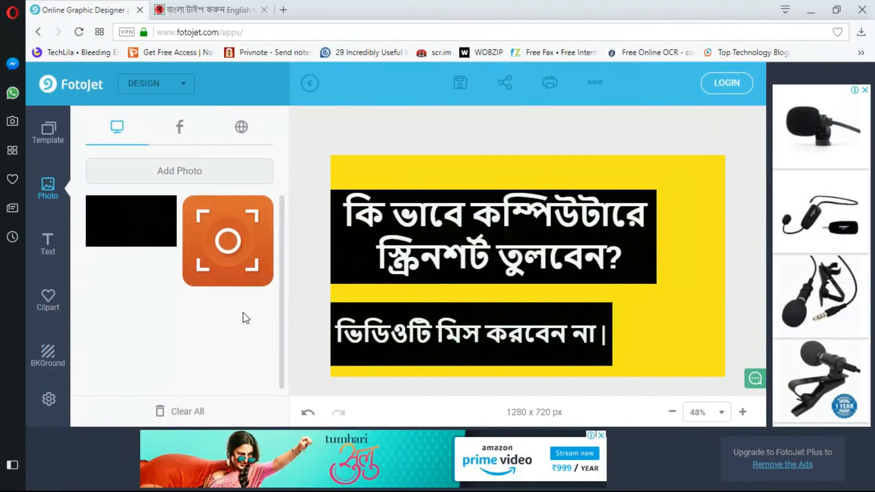
# Place the orange screenshot icon on the design, shrink it, and position it on the yellow area beside the lower black banner.
pyautogui.click(223, 242)
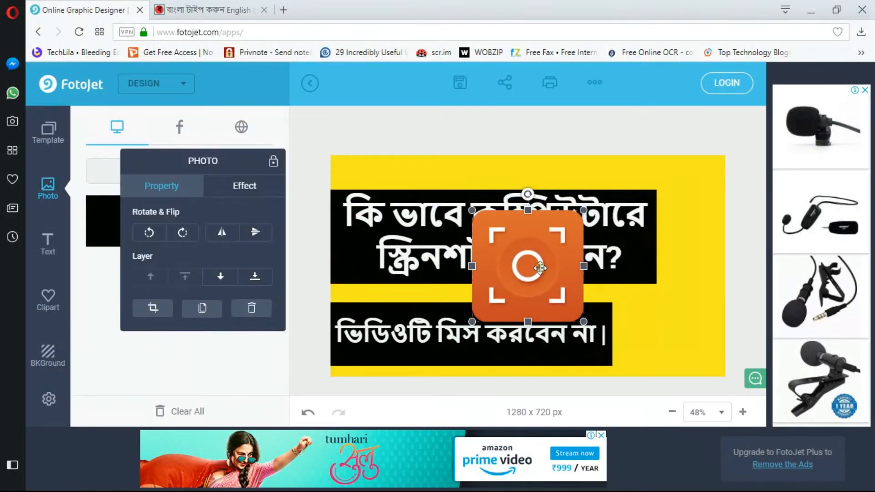
pyautogui.moveTo(540, 269); pyautogui.dragTo(681, 316)
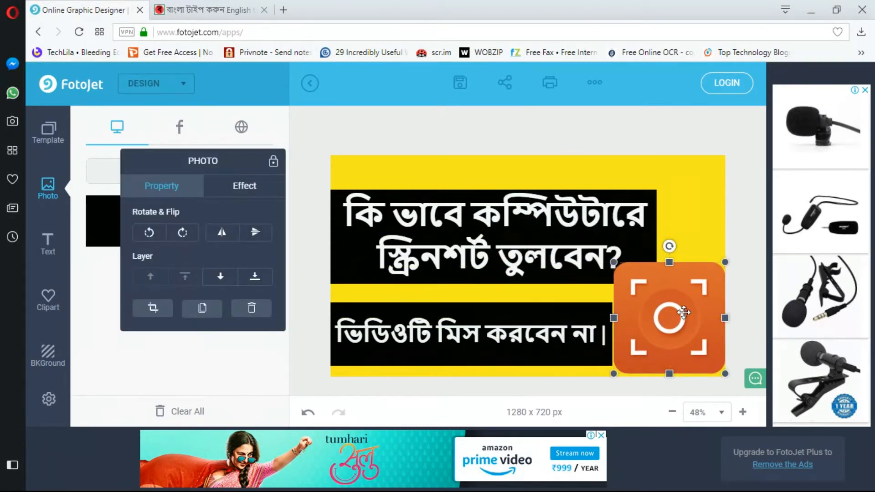
pyautogui.moveTo(727, 266); pyautogui.dragTo(693, 288)
pyautogui.moveTo(659, 327); pyautogui.dragTo(676, 318)
pyautogui.moveTo(706, 290)
pyautogui.mouseDown()
pyautogui.moveTo(720, 283)
pyautogui.moveTo(706, 290)
pyautogui.mouseUp()
pyautogui.click(742, 248)
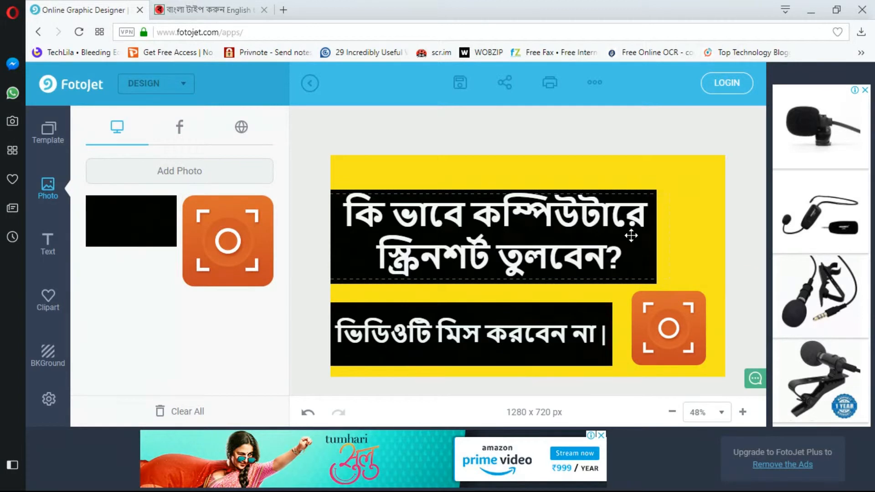
# Move the upper black banner and its two-line heading text up toward the top edge of the design.
pyautogui.click(342, 281)
pyautogui.moveTo(343, 282); pyautogui.dragTo(346, 265)
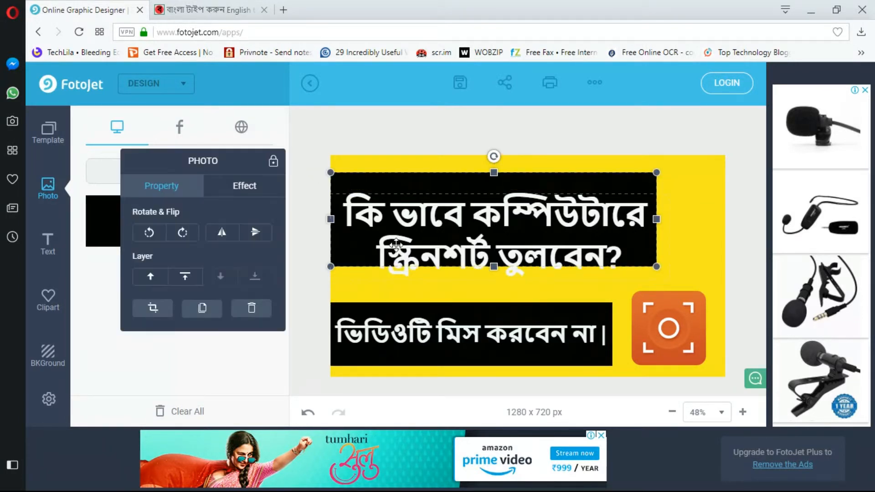
pyautogui.click(397, 245)
pyautogui.moveTo(397, 245); pyautogui.dragTo(400, 230)
pyautogui.click(691, 233)
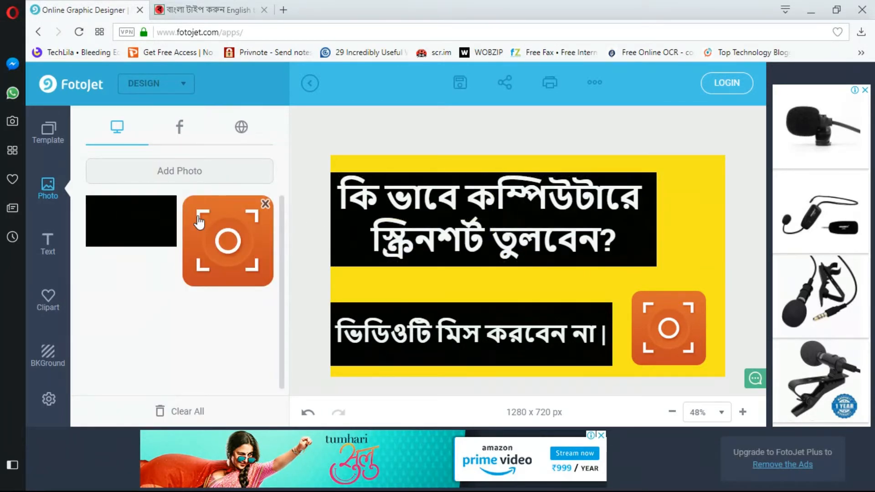
# Add the YouTube social media icon from the clipart and fit it at reduced size into the design's upper-right corner.
pyautogui.click(45, 304)
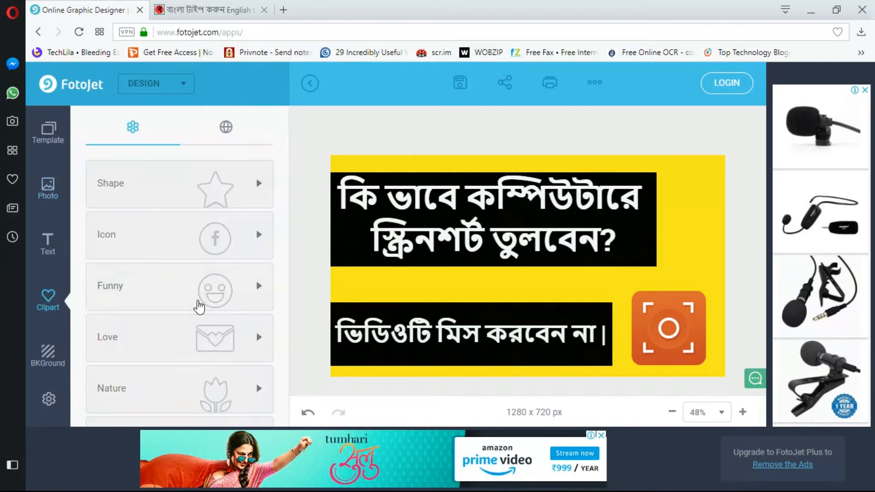
pyautogui.click(151, 239)
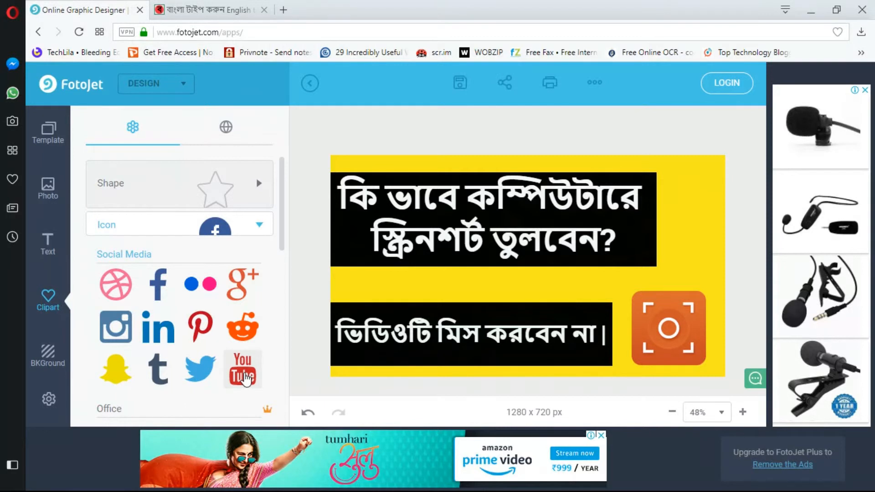
pyautogui.click(245, 378)
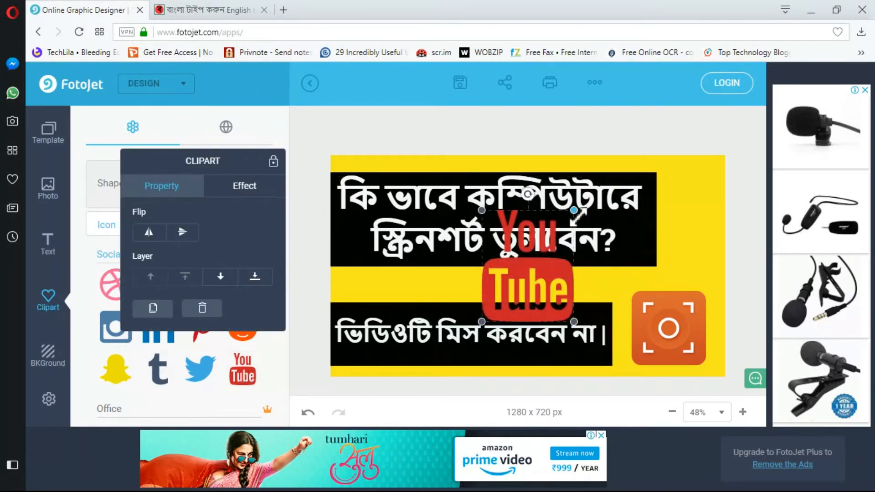
pyautogui.moveTo(556, 257); pyautogui.dragTo(545, 273)
pyautogui.moveTo(511, 296); pyautogui.dragTo(687, 194)
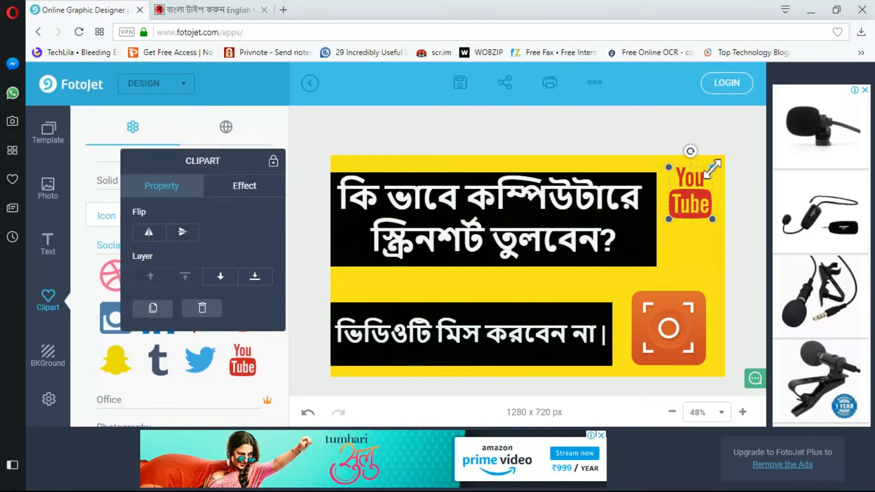
pyautogui.moveTo(720, 169); pyautogui.dragTo(726, 157)
pyautogui.click(717, 136)
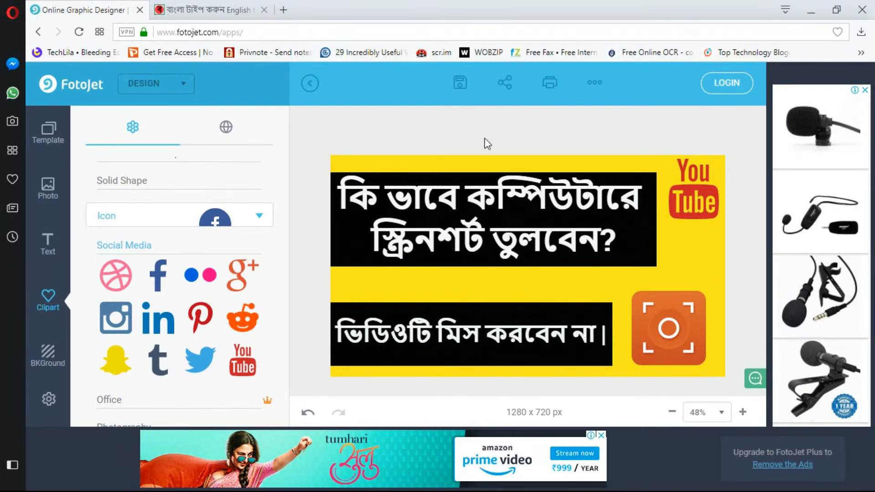
# Save the design for free as a PNG named FotoJet and open the downloaded file.
pyautogui.click(460, 87)
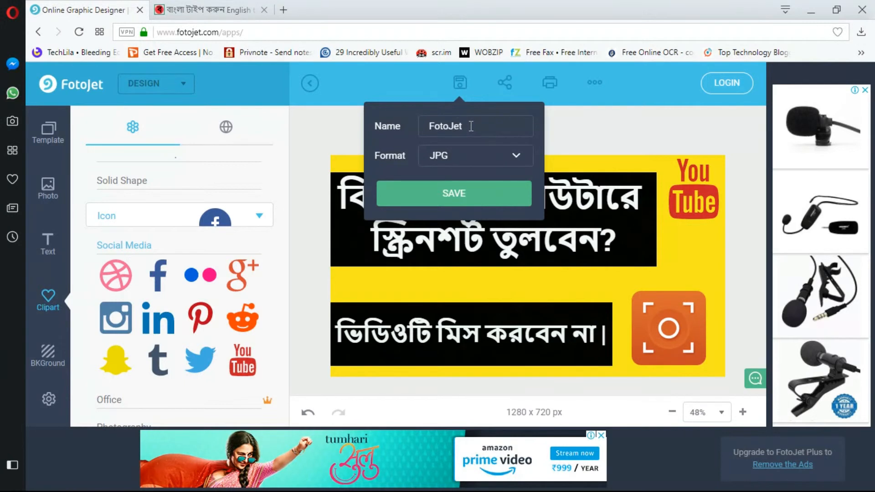
pyautogui.click(509, 155)
pyautogui.click(511, 157)
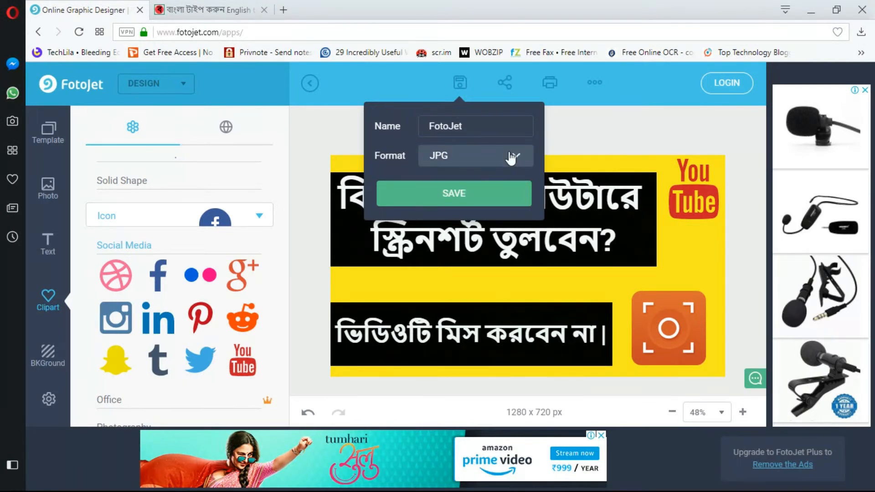
pyautogui.click(510, 157)
pyautogui.click(505, 199)
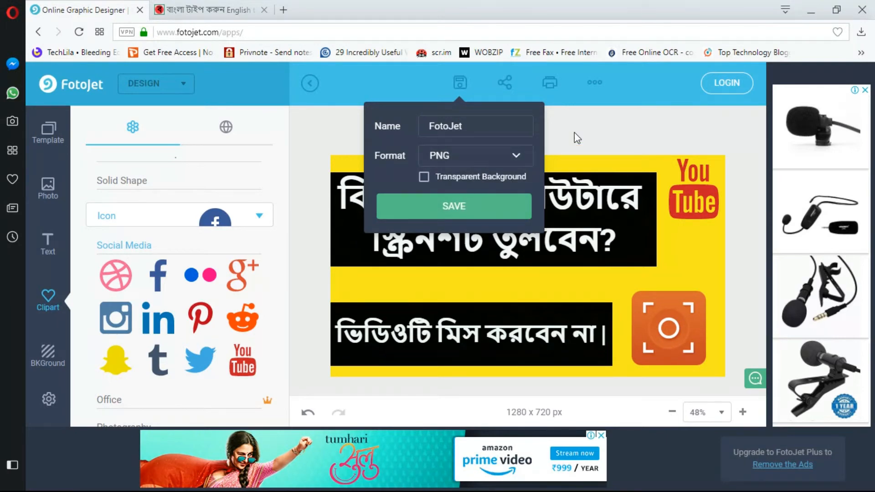
pyautogui.click(460, 208)
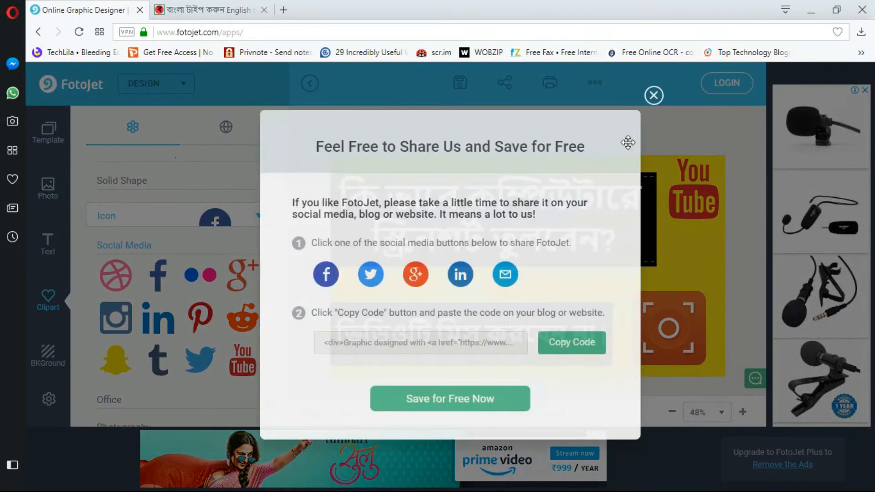
pyautogui.click(436, 396)
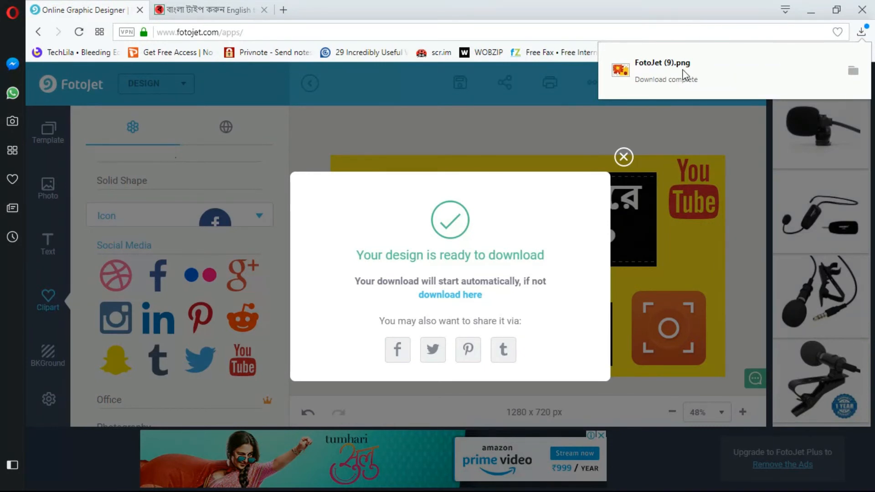
pyautogui.click(720, 76)
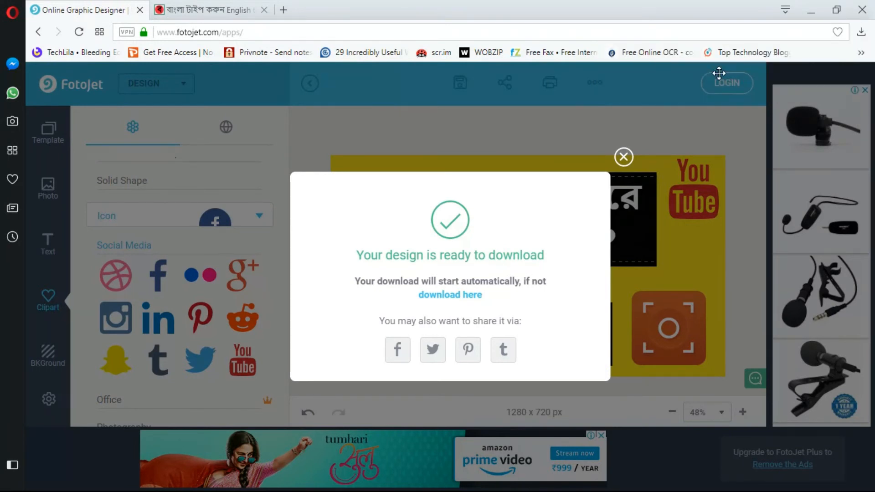